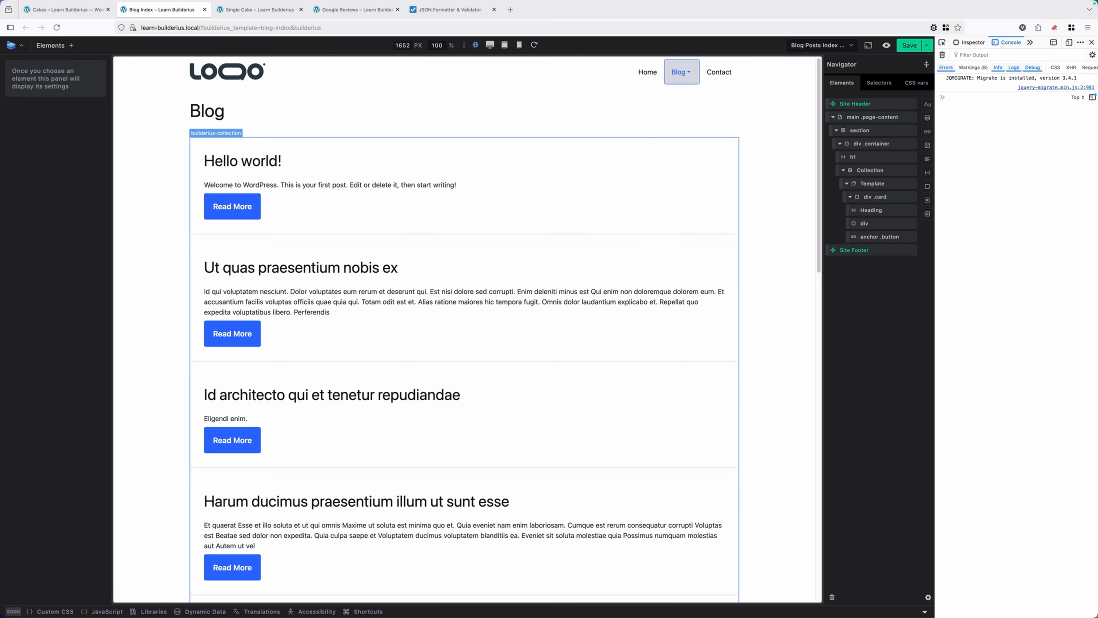
Delete the existing Collection element from the blog page's container div
left_click(871, 170)
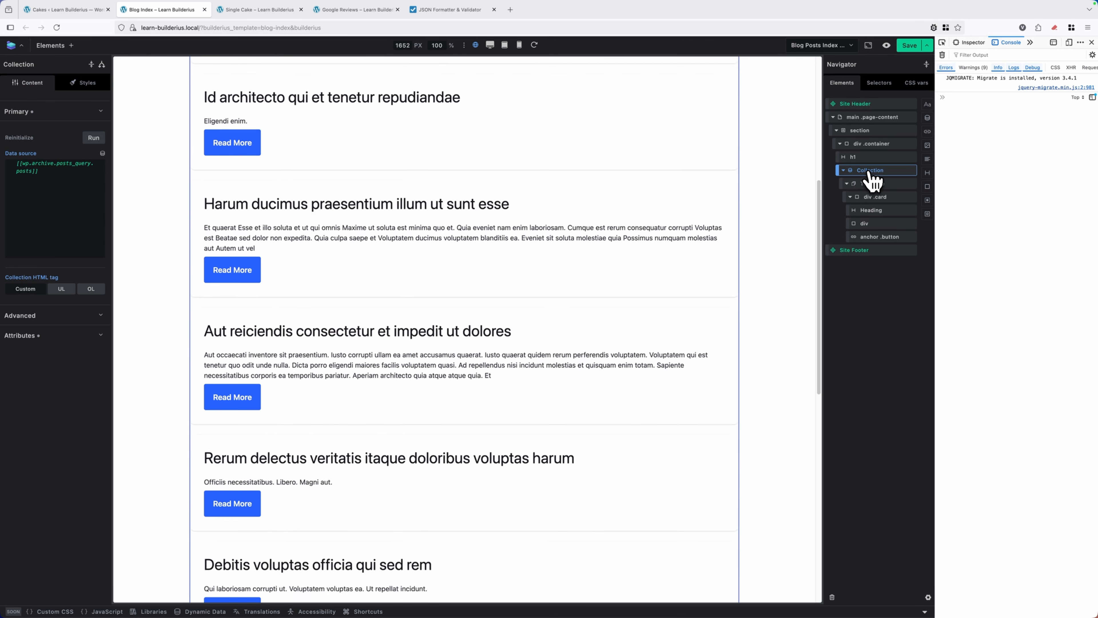
right_click(870, 170)
left_click(864, 254)
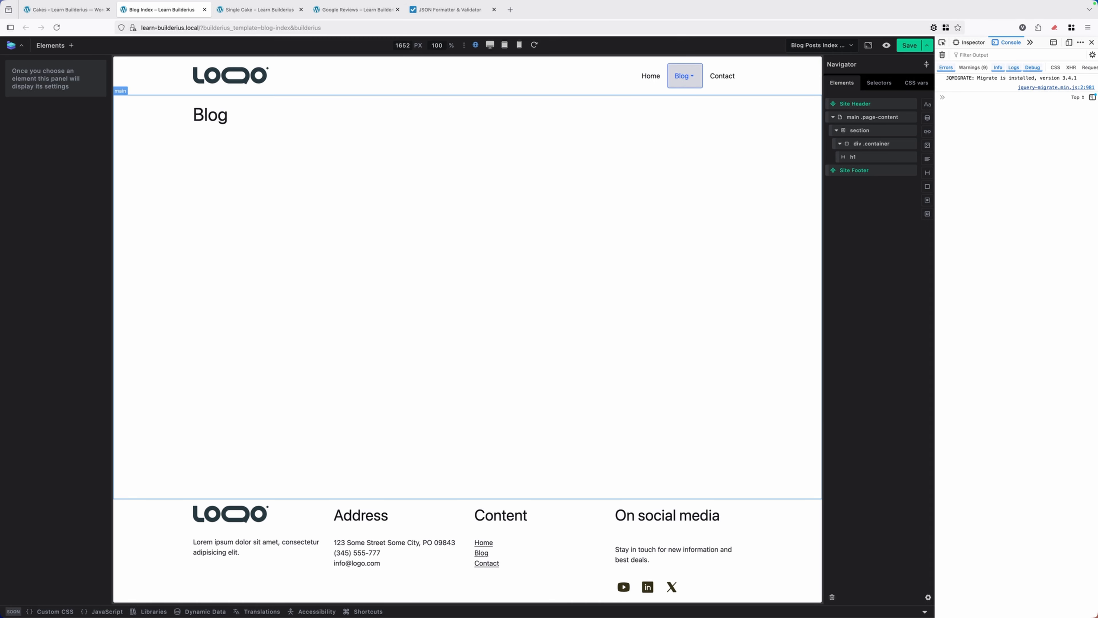
Insert a new Collection element into the container div, after the h1 heading
left_click(873, 146)
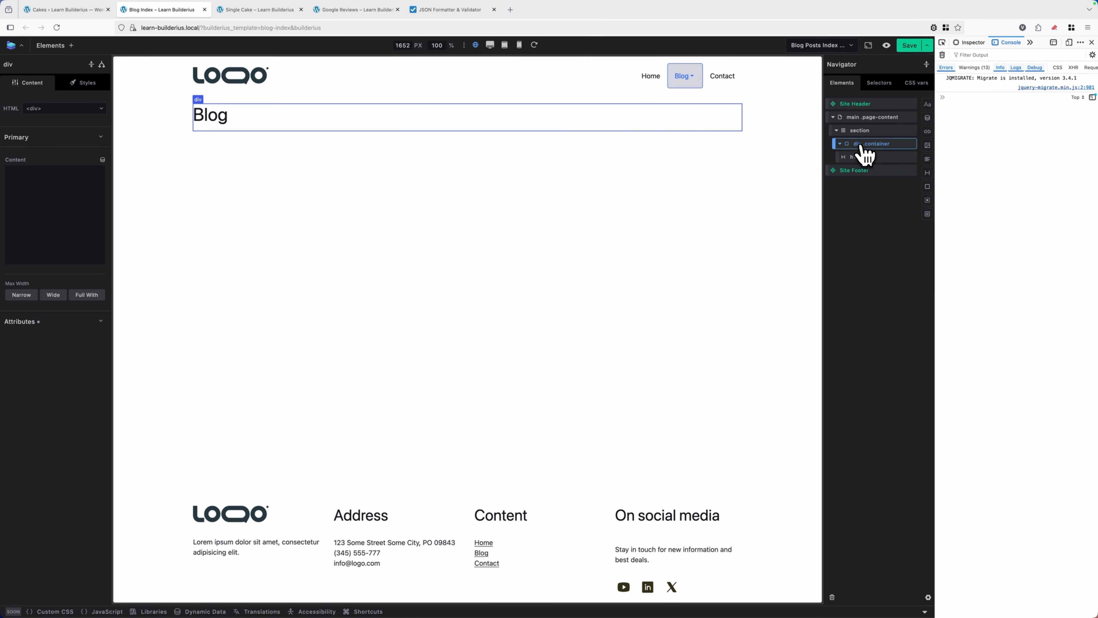
left_click_drag(863, 152, 211, 148)
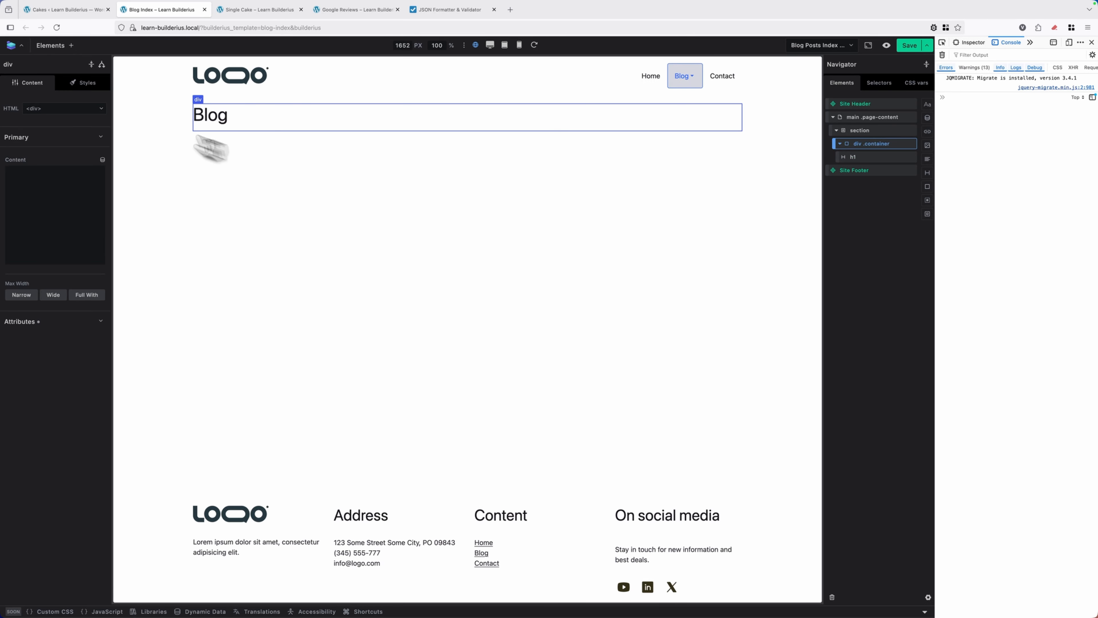
left_click(71, 46)
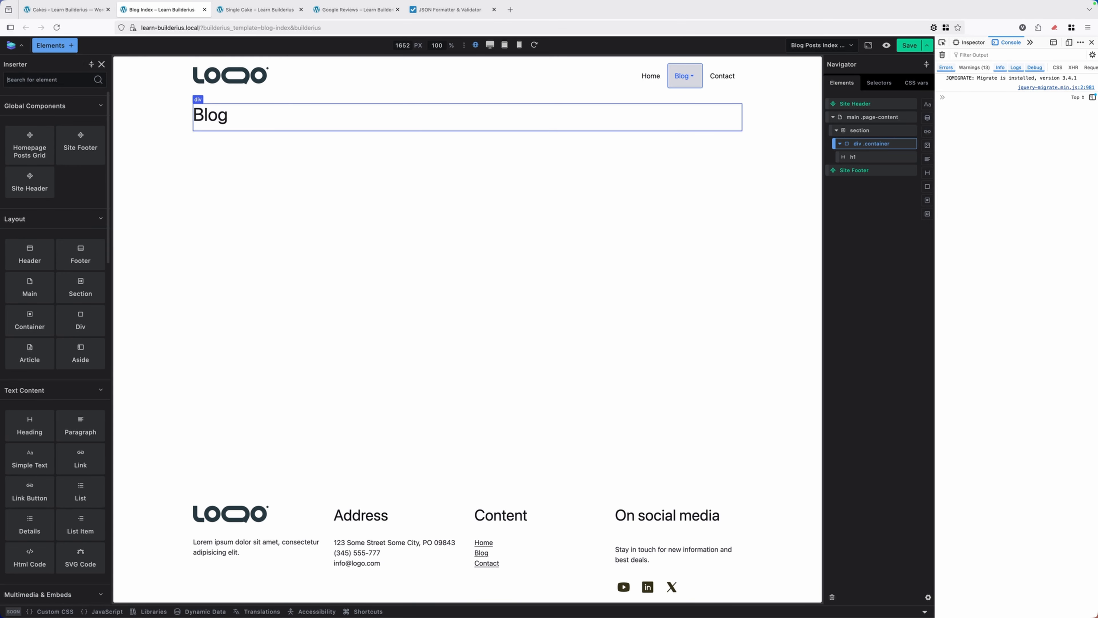
type("coll")
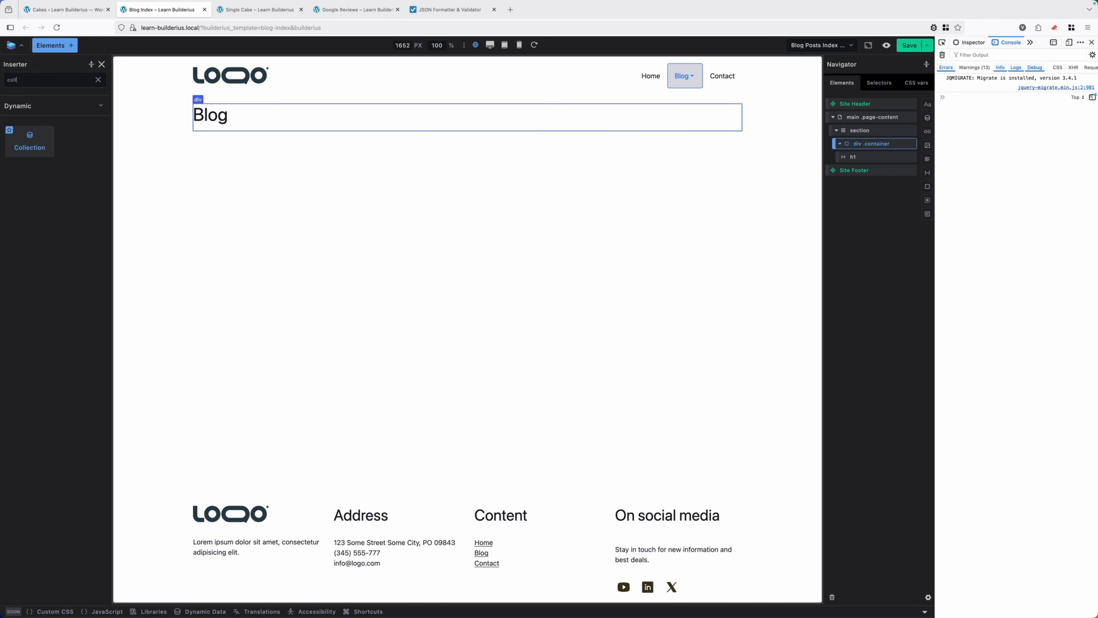
left_click(37, 146)
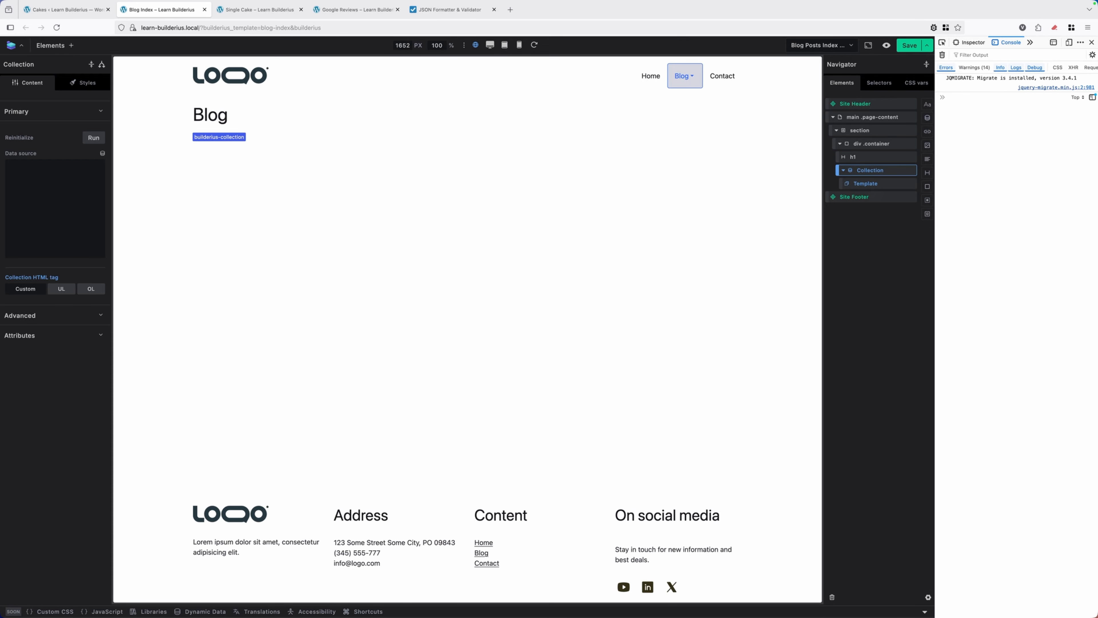
Set the Collection's data source to the archive's Posts Query Posts tag, [[wp.archive.posts_query.posts]]
left_click(867, 183)
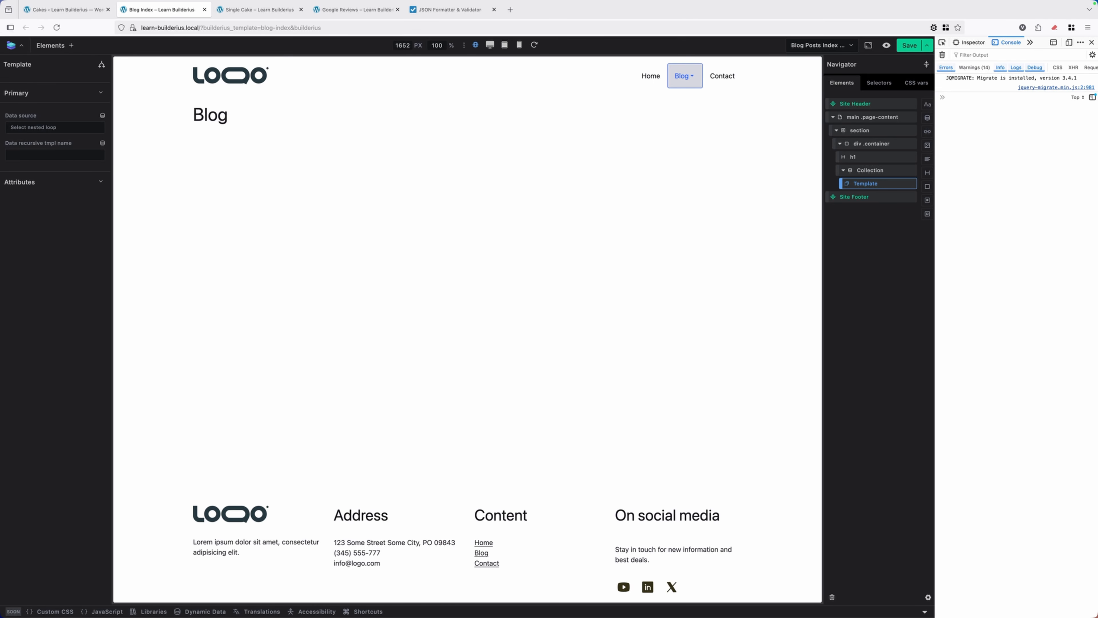
left_click(869, 170)
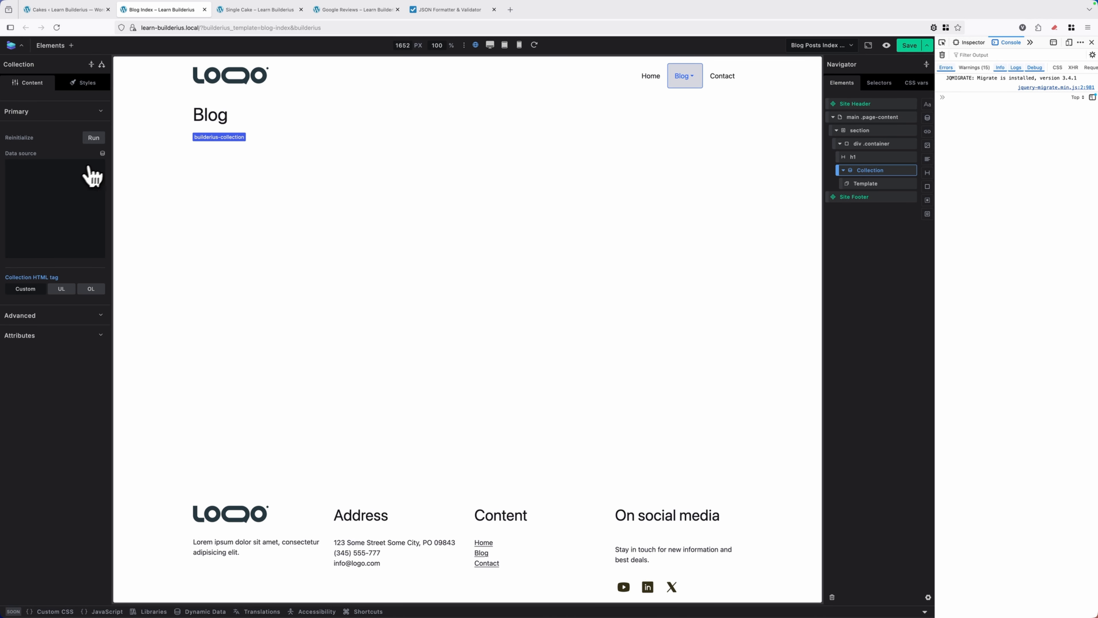
left_click(103, 154)
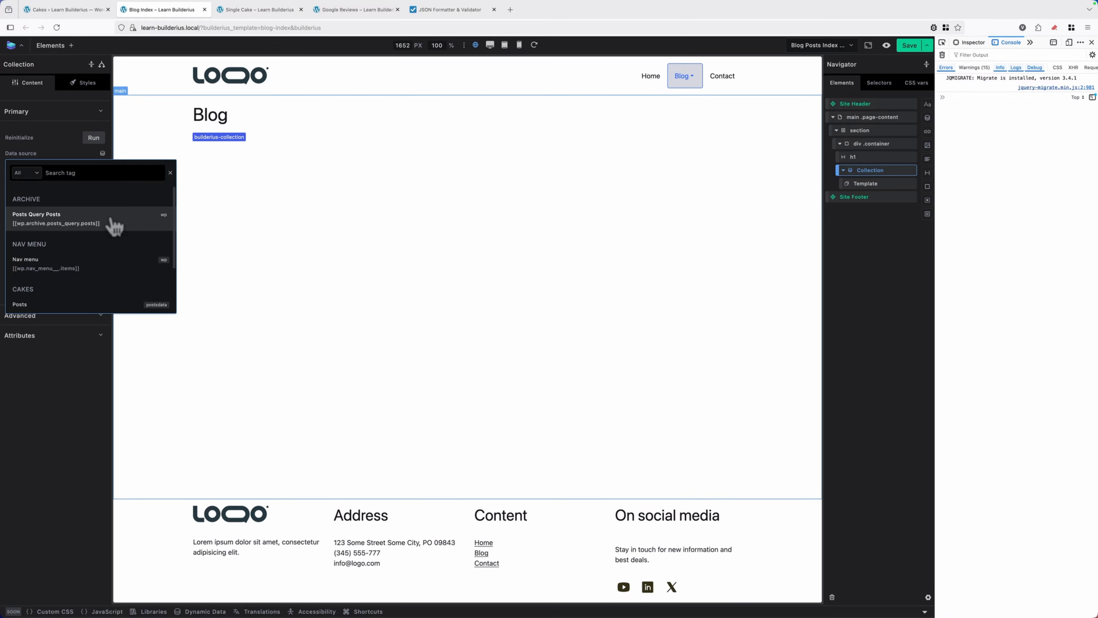
left_click(66, 222)
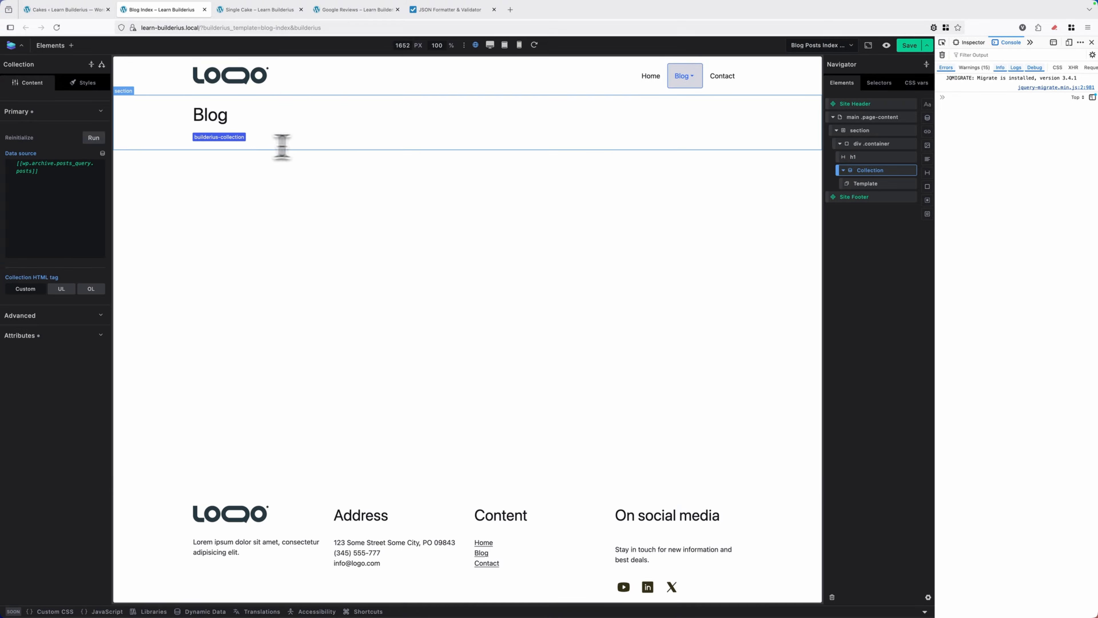
Add a div to the Collection's Template and fill it with a heading, an empty div and a link
left_click(866, 184)
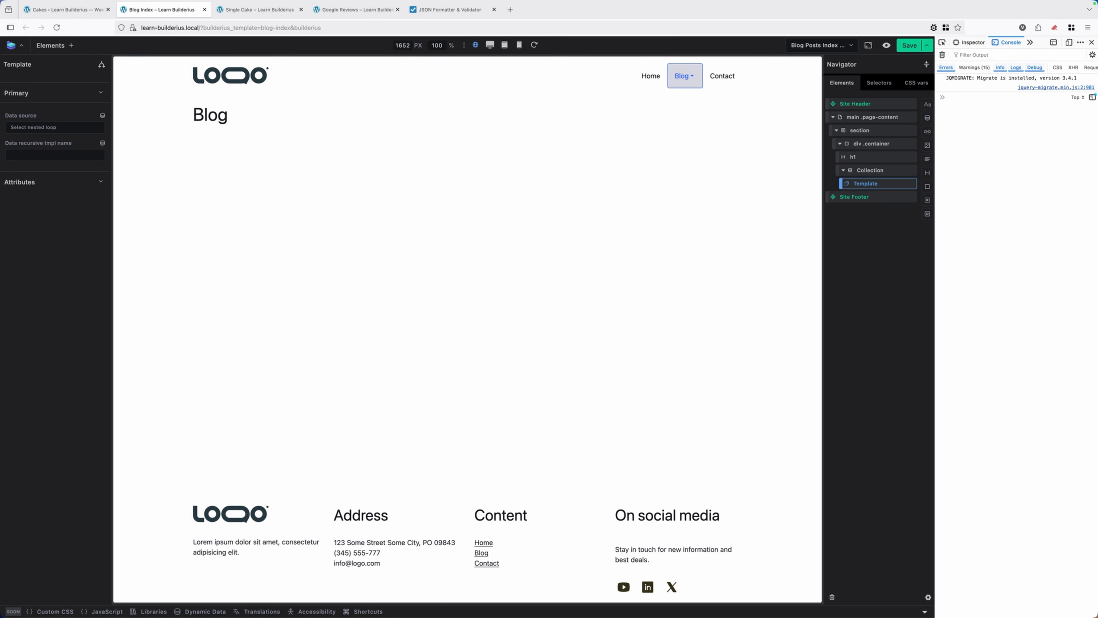
left_click(927, 186)
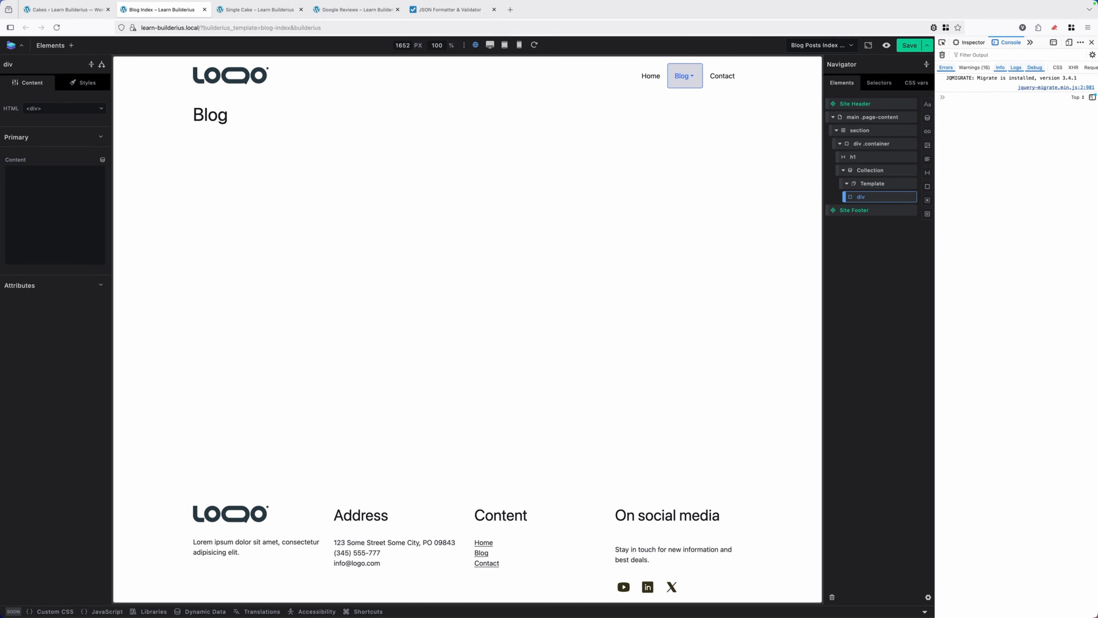
left_click(927, 173)
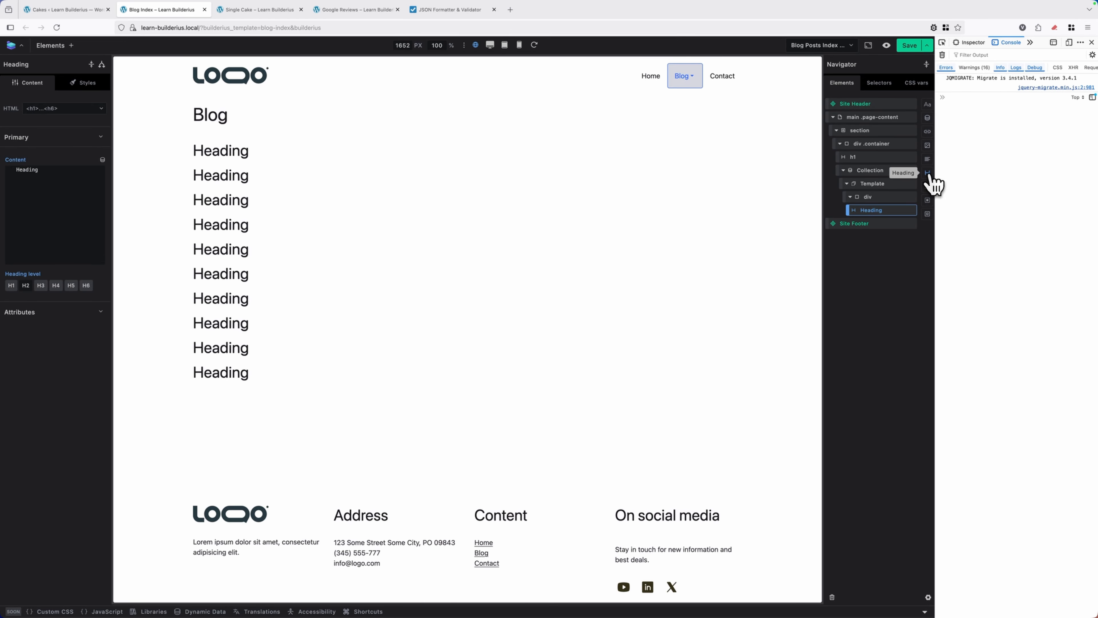
left_click(898, 197)
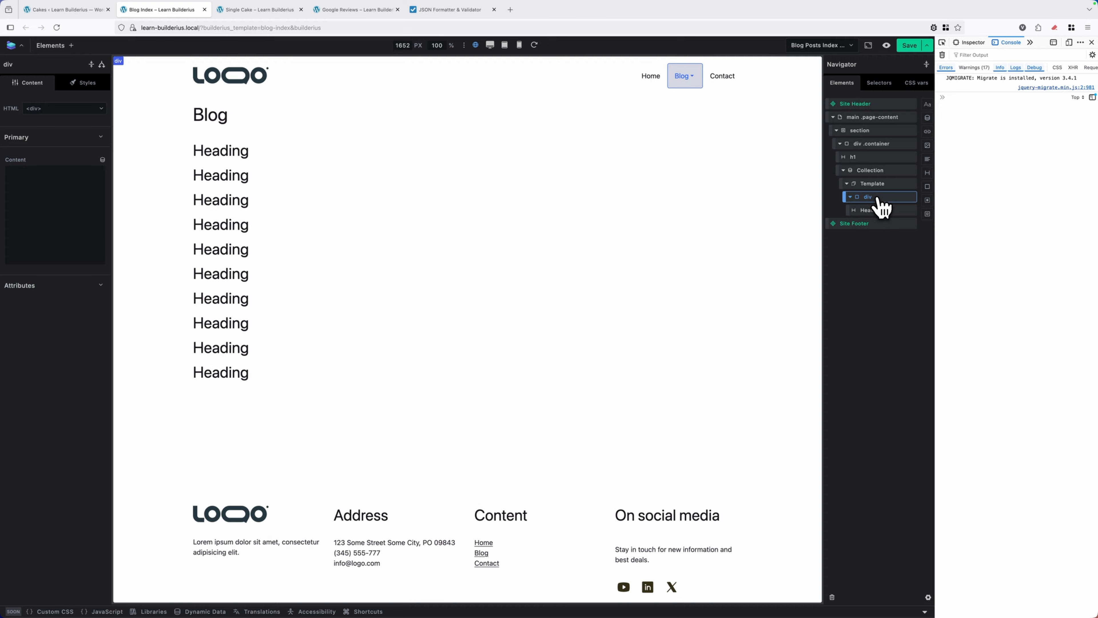
left_click(927, 186)
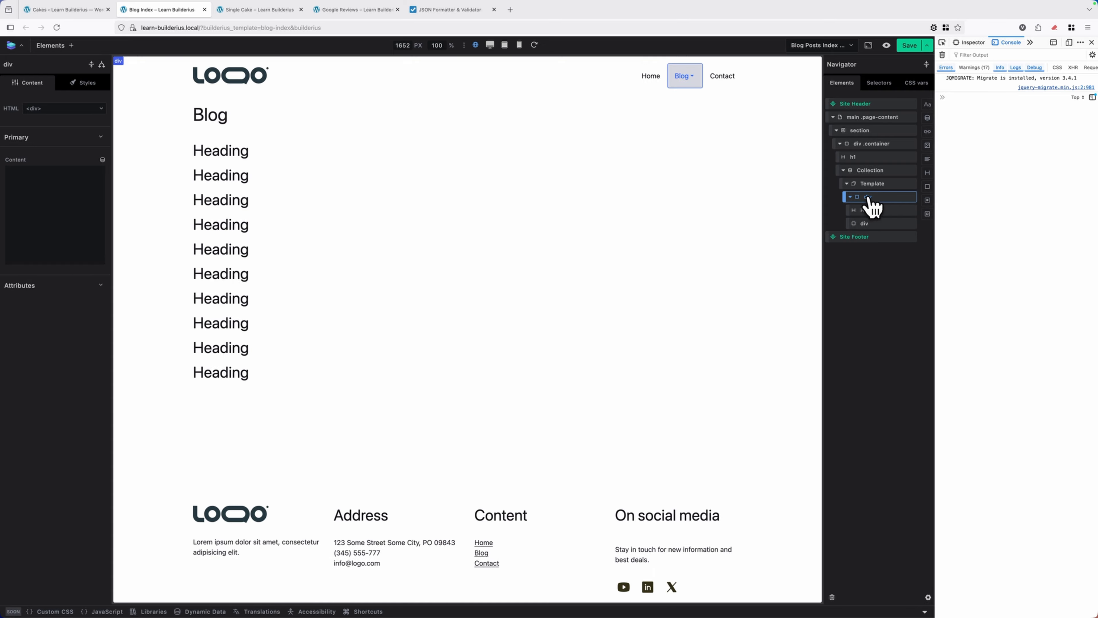
left_click(927, 131)
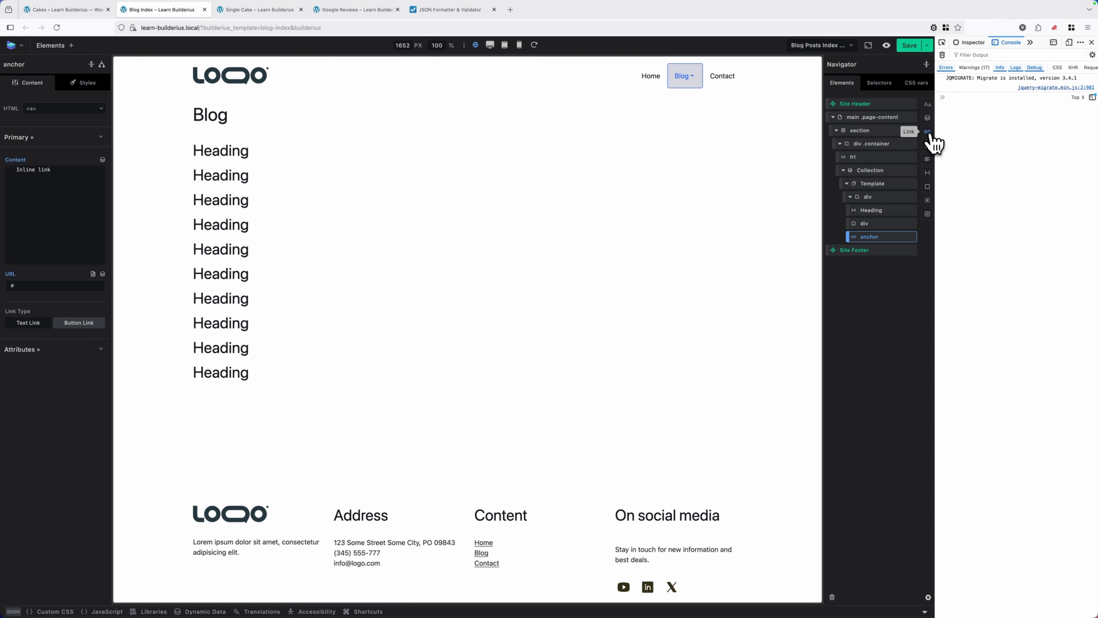
left_click(872, 198)
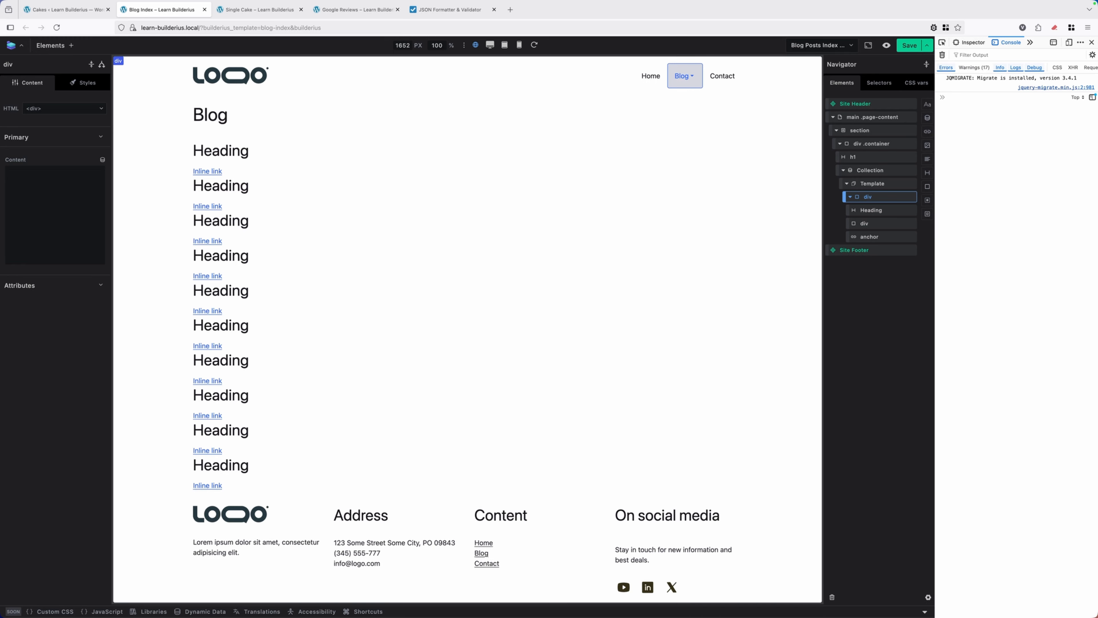
left_click(877, 212)
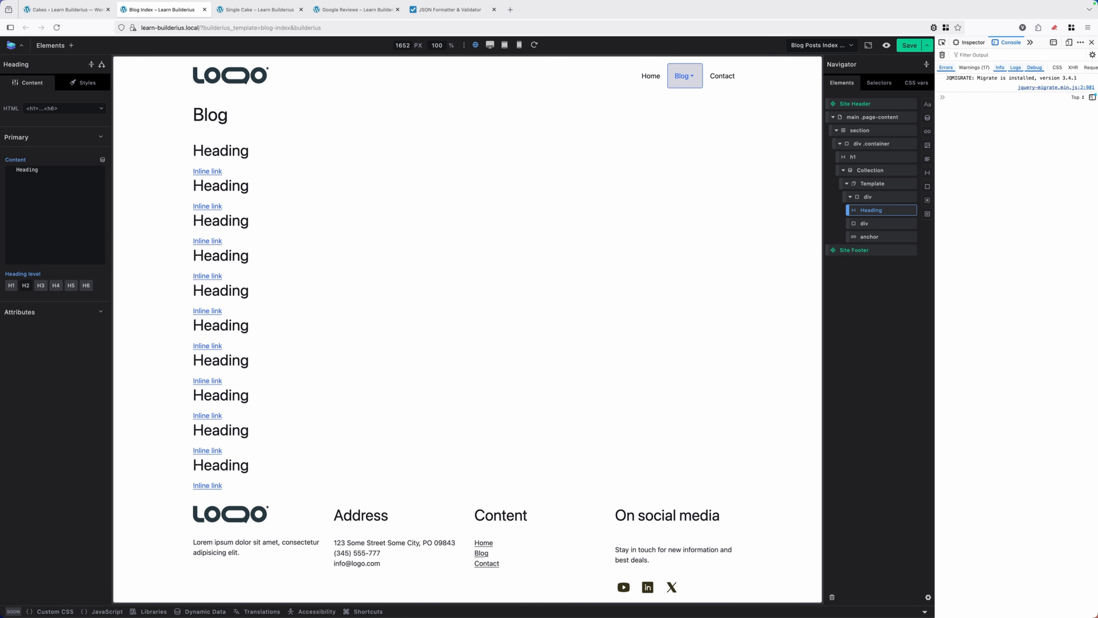
left_click(878, 225)
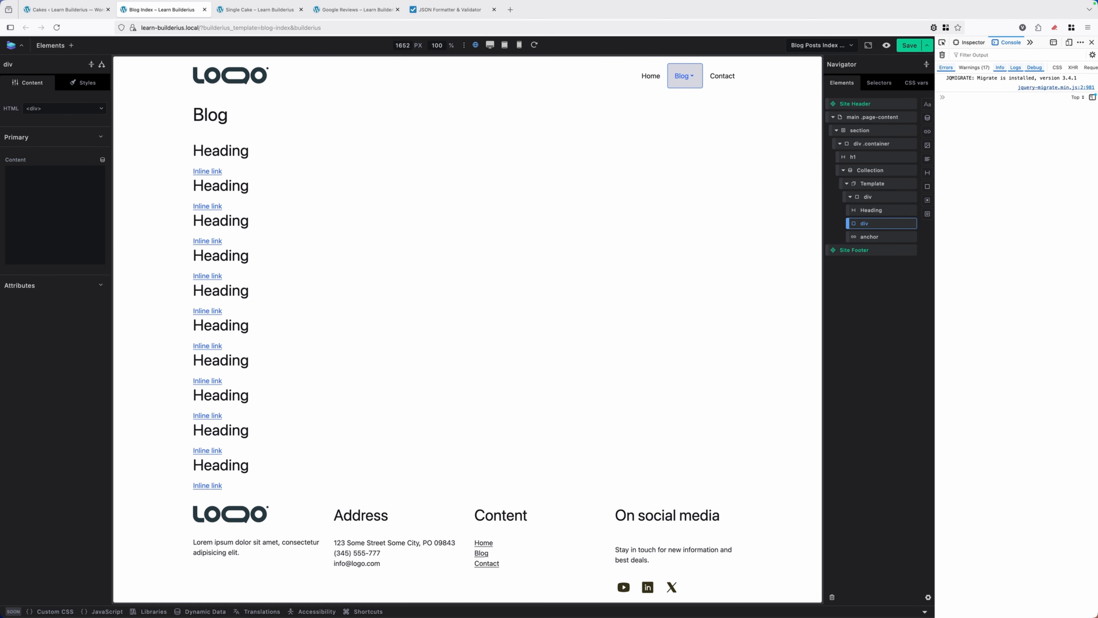
left_click(880, 238)
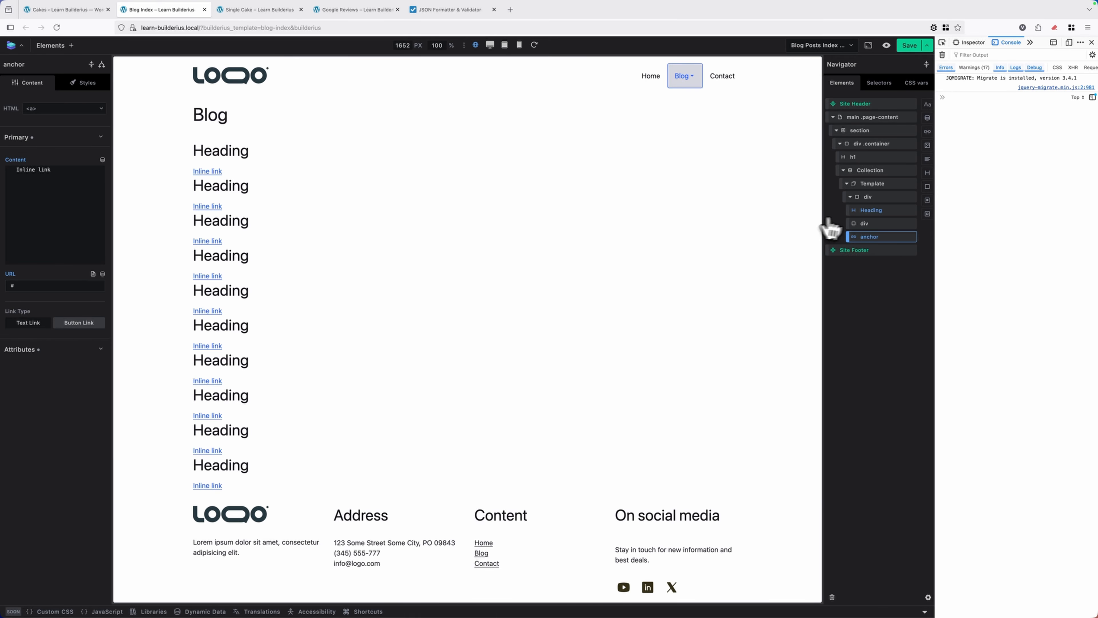
Replace the template heading's content with the dynamic Post Title tag, {{post_title}}
left_click(875, 212)
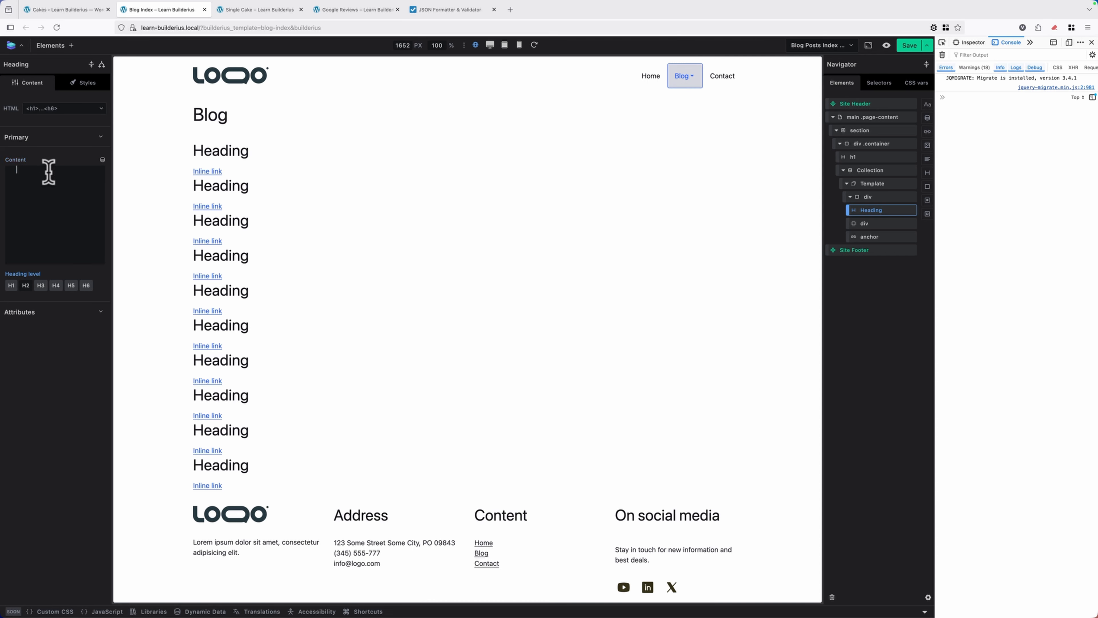
left_click(103, 160)
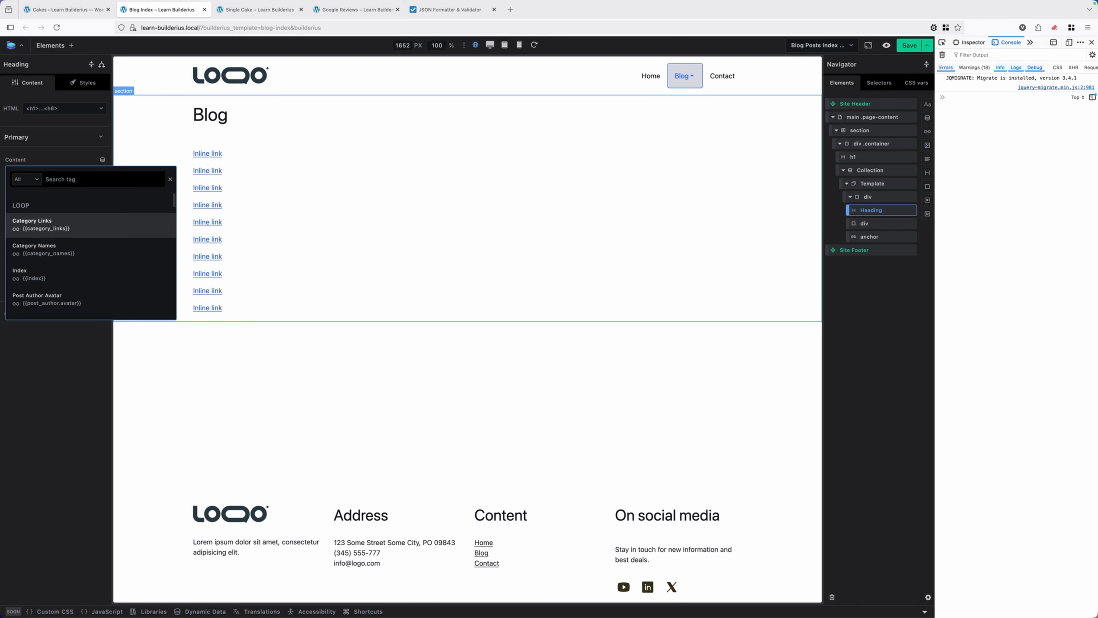
type("tit")
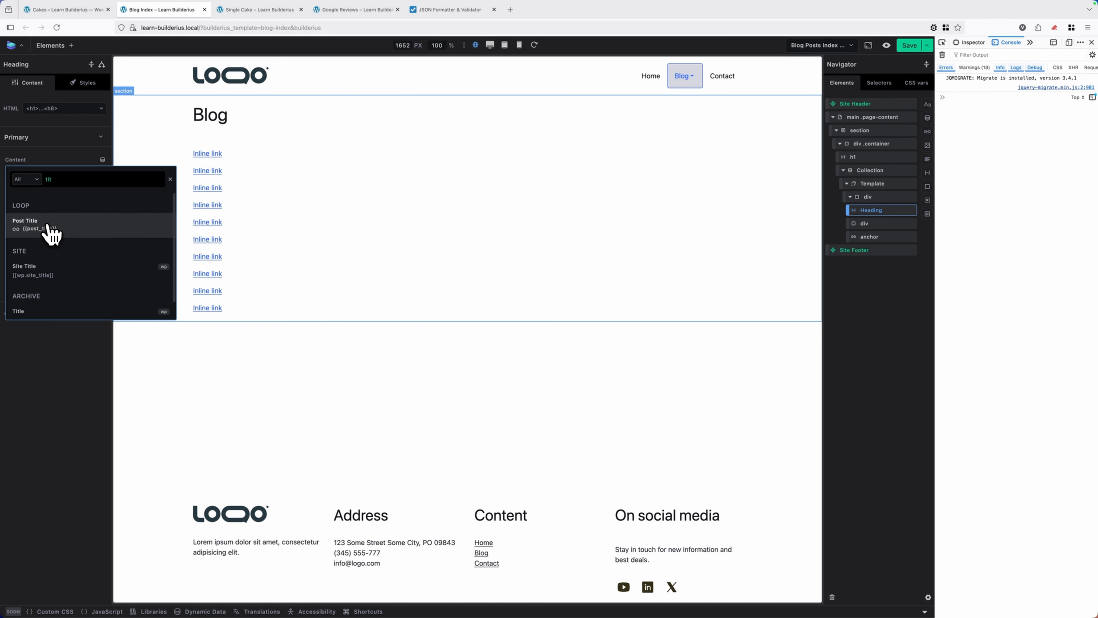
left_click(39, 228)
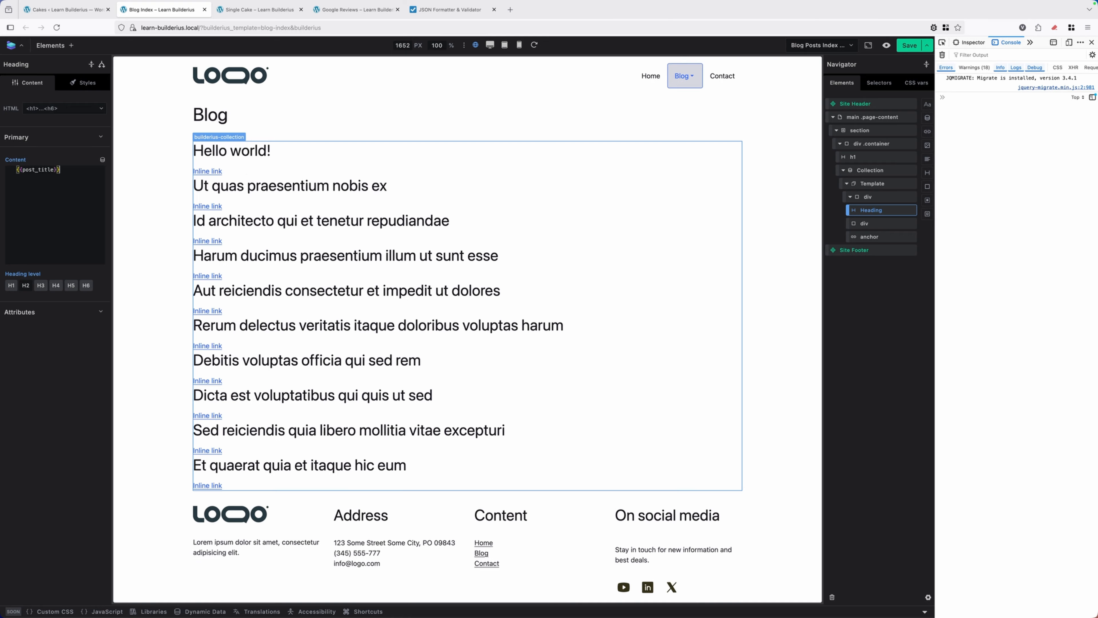
Fill the inner div below the heading with the dynamic Post Excerpt tag, {{post_excerpt}}
left_click(875, 224)
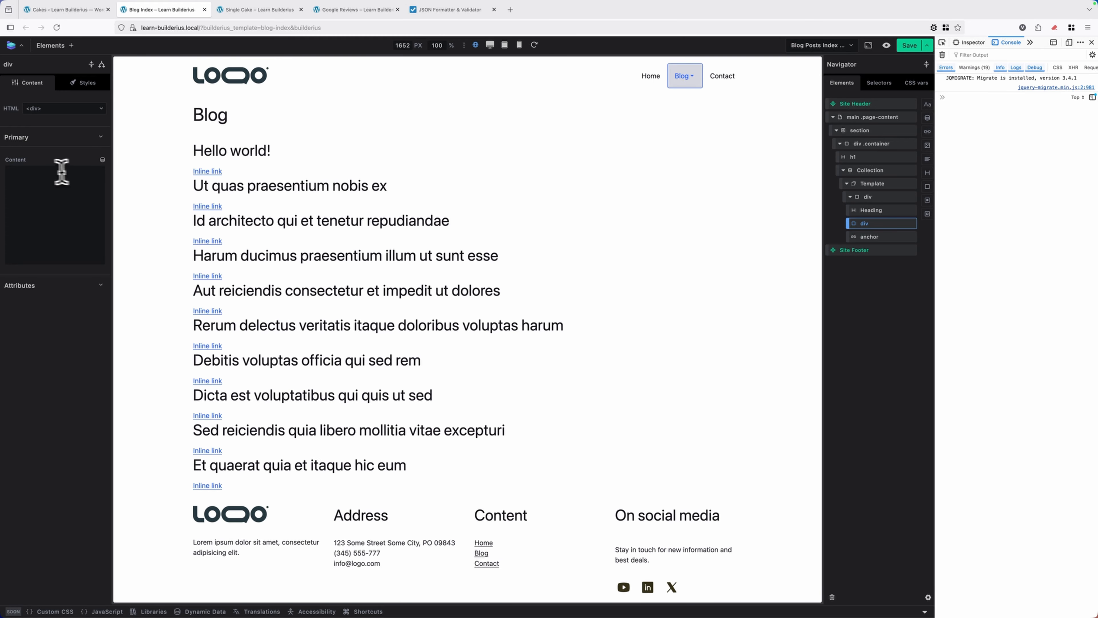
left_click(102, 159)
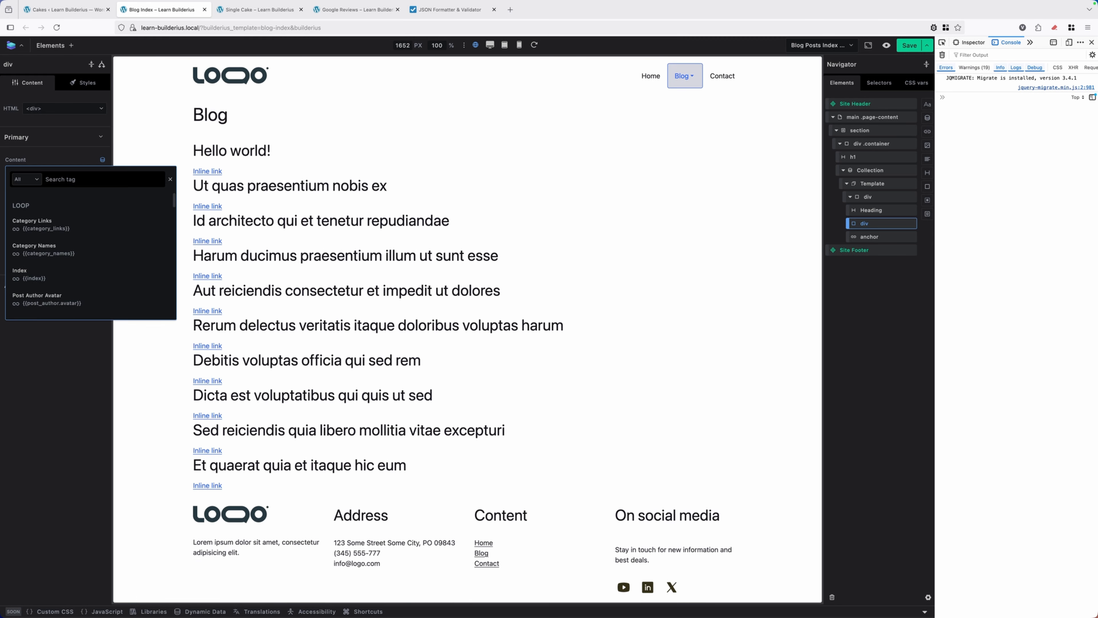
type("exc")
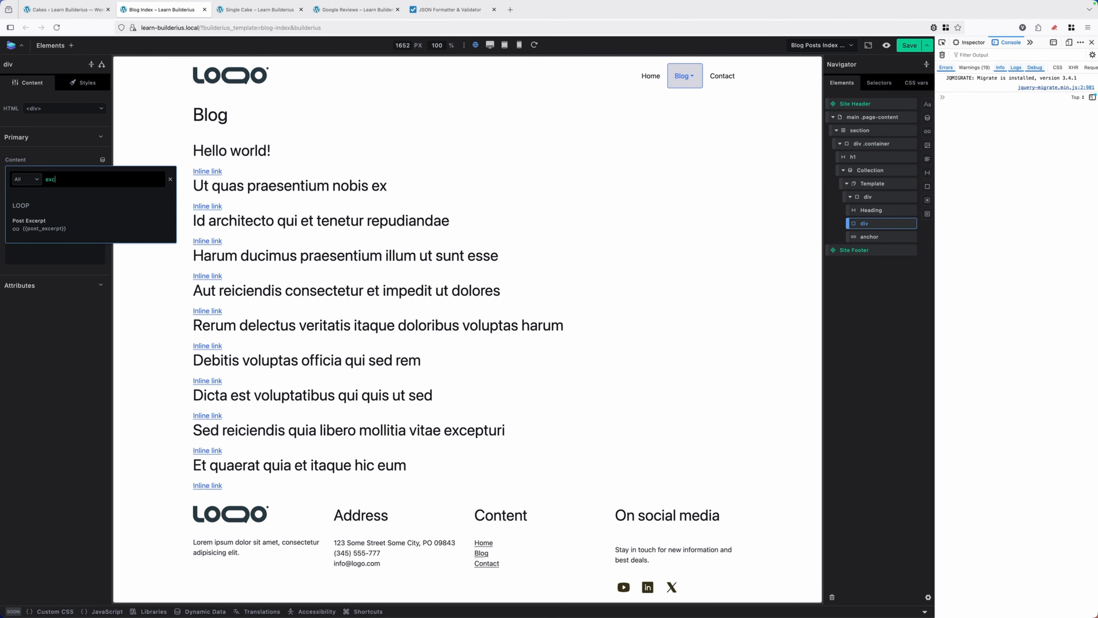
left_click(54, 231)
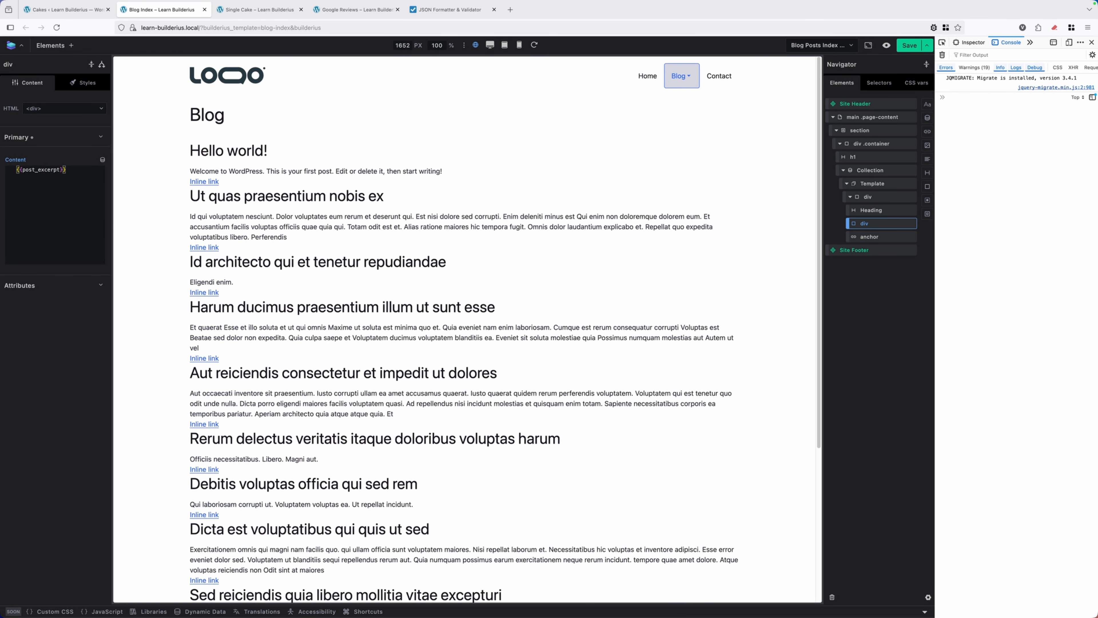
scroll(391, 216, "down", 3)
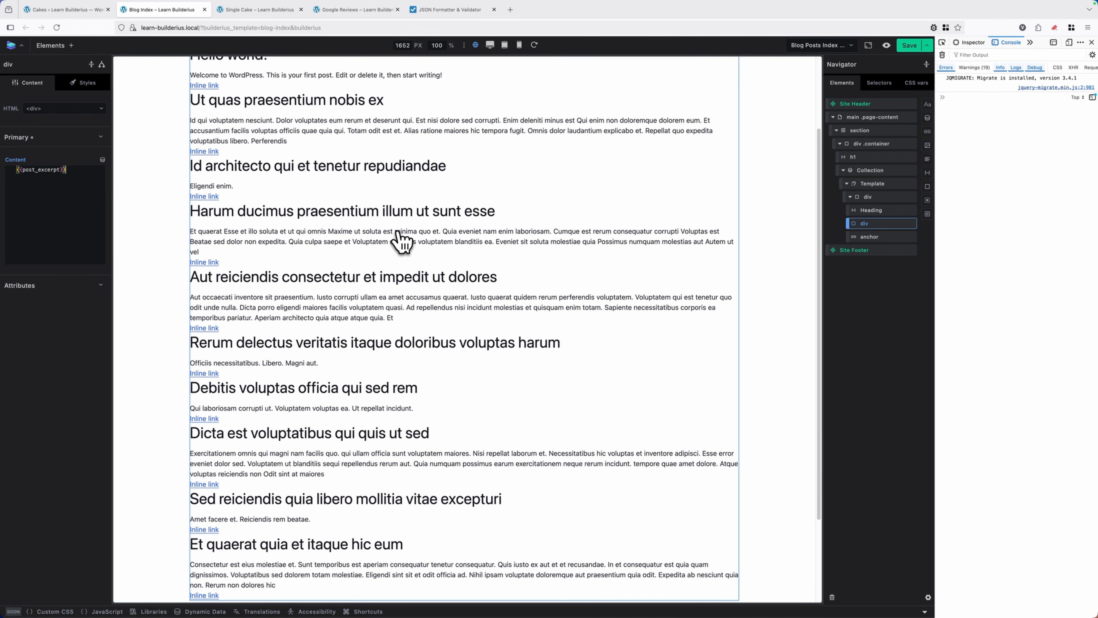
scroll(399, 242, "down", 3)
scroll(646, 235, "up", 5)
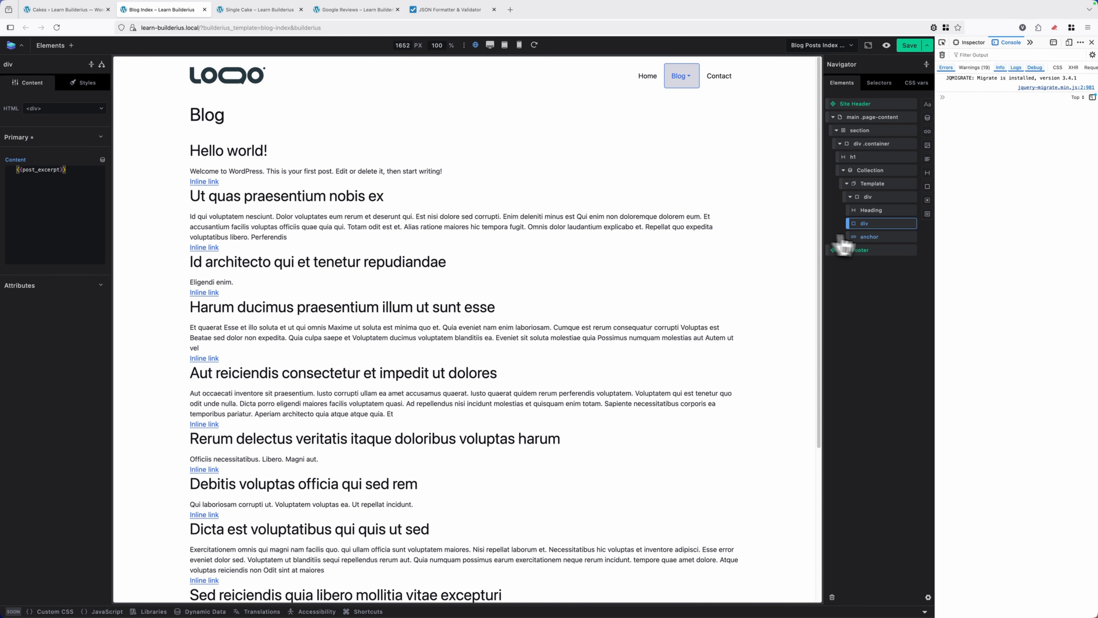
Change the text of the template's anchor link to "Read More"
left_click(875, 237)
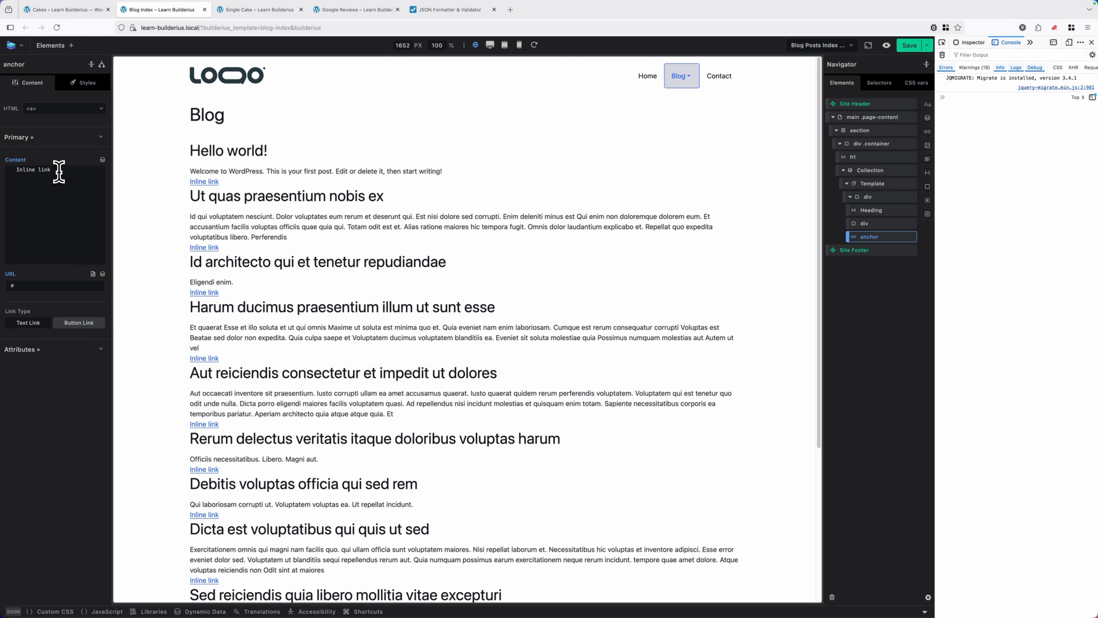
left_click_drag(52, 170, 13, 170)
type("ead More")
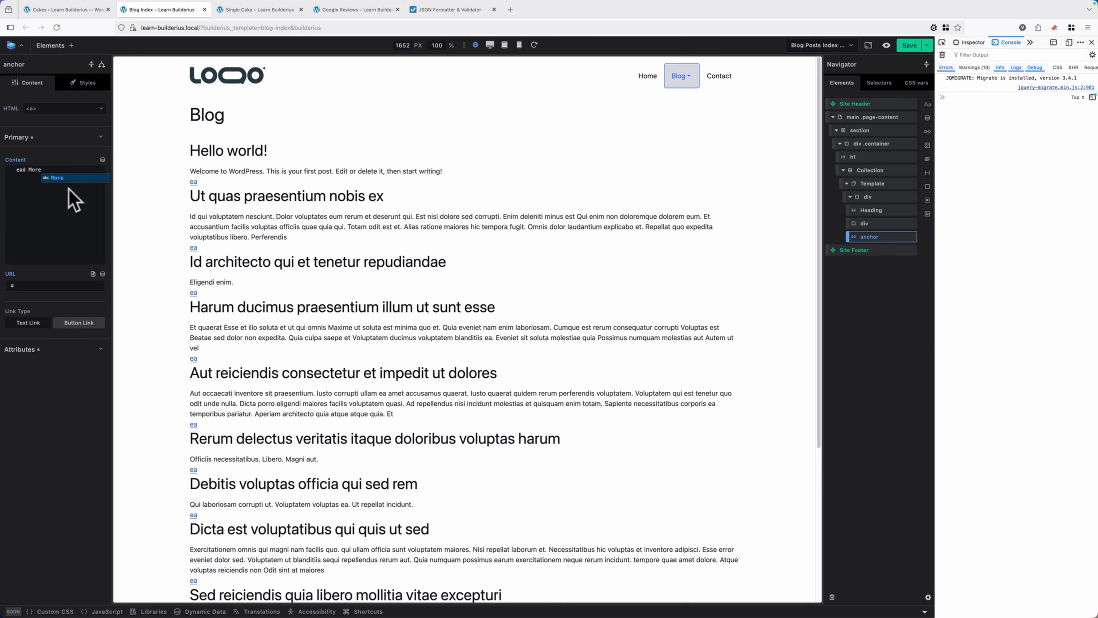
left_click(18, 169)
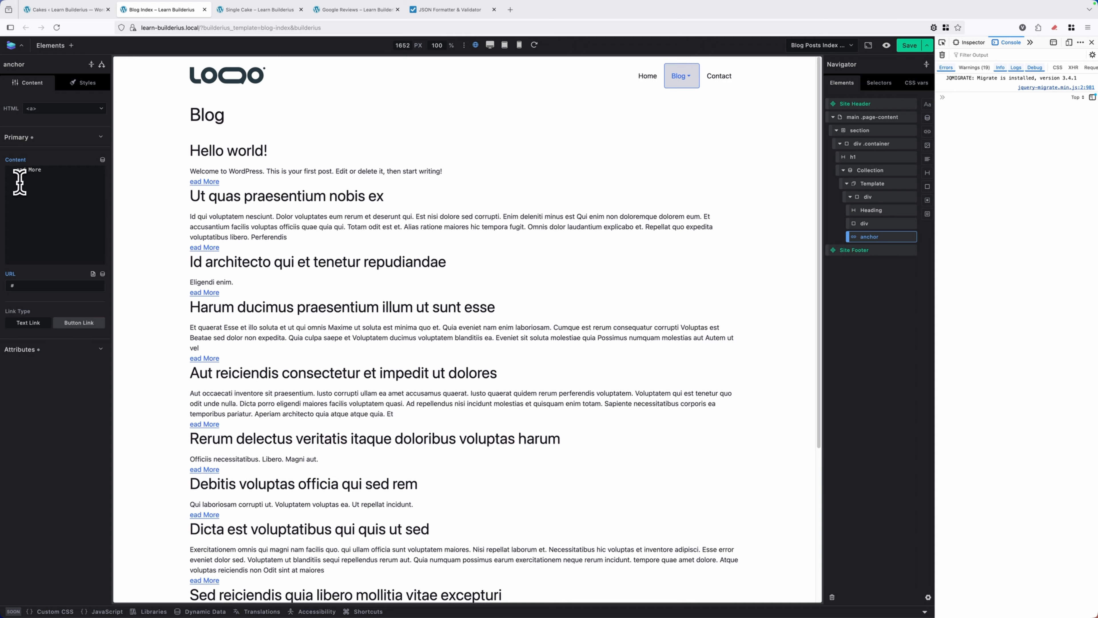
type("R")
left_click(55, 169)
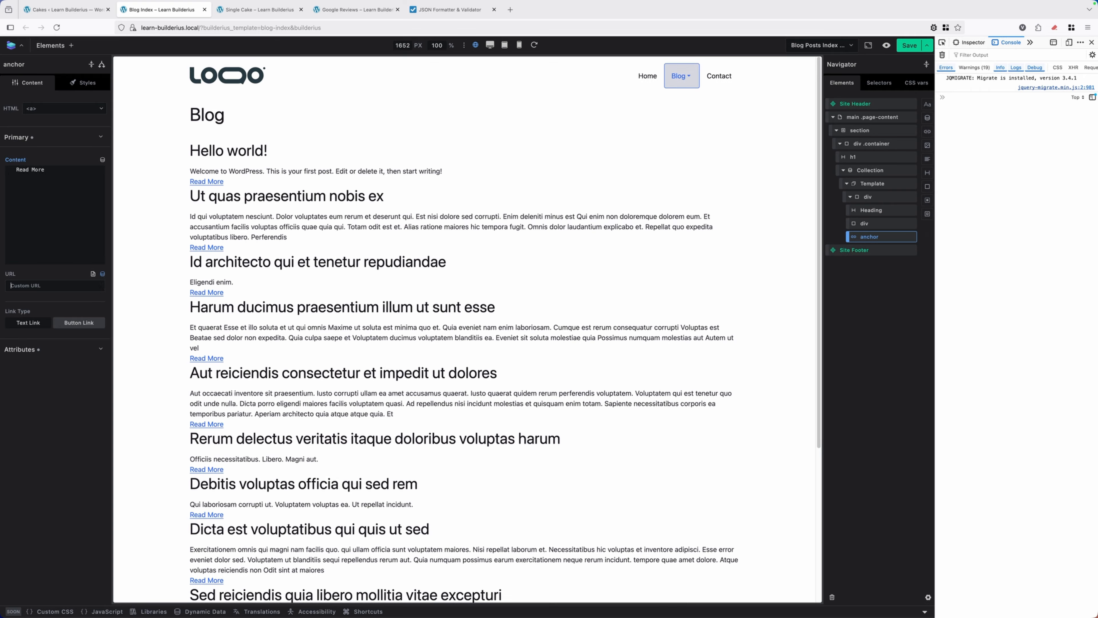
Set the Read More anchor's URL to the dynamic Post Link tag, {{post_link}}
left_click(102, 273)
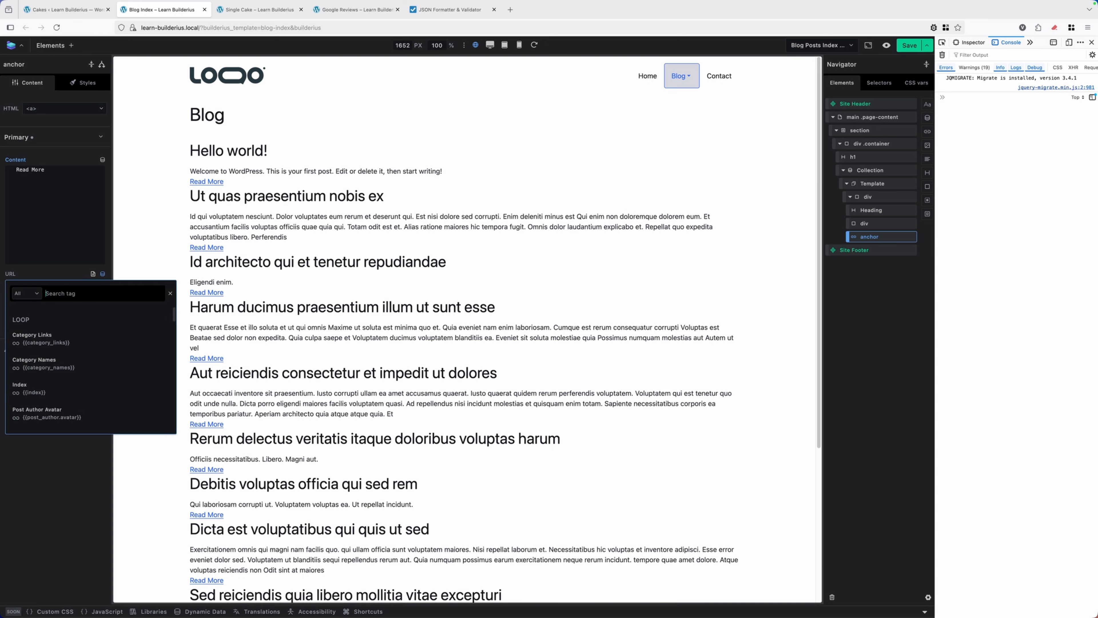
type("l")
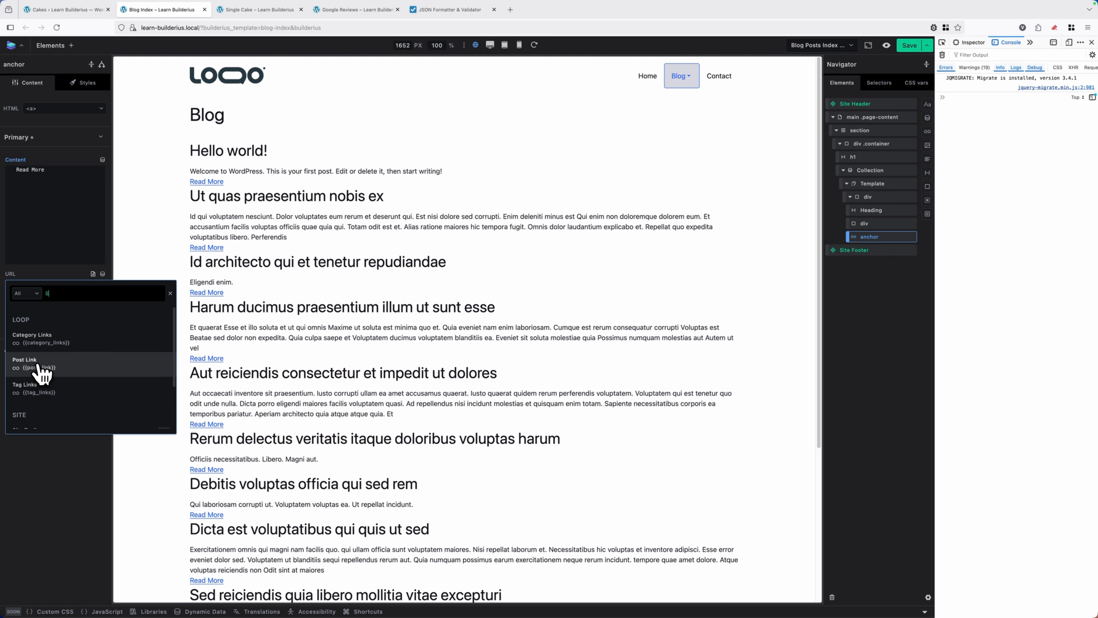
type("i")
left_click(36, 368)
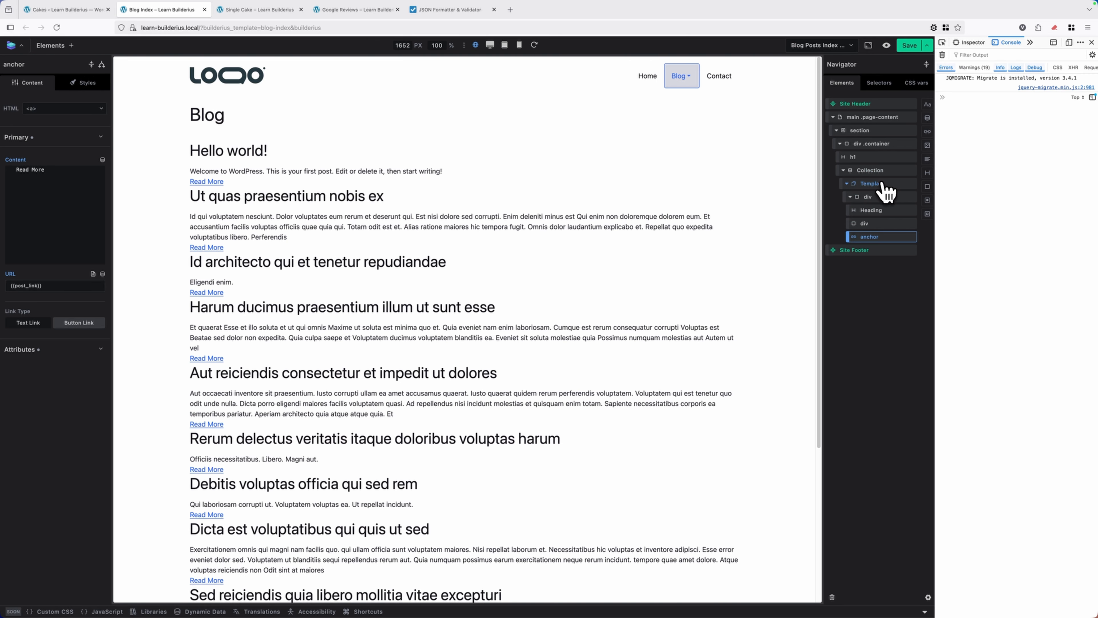
Apply the global .card class to the outer div inside the Collection's Template
left_click(873, 198)
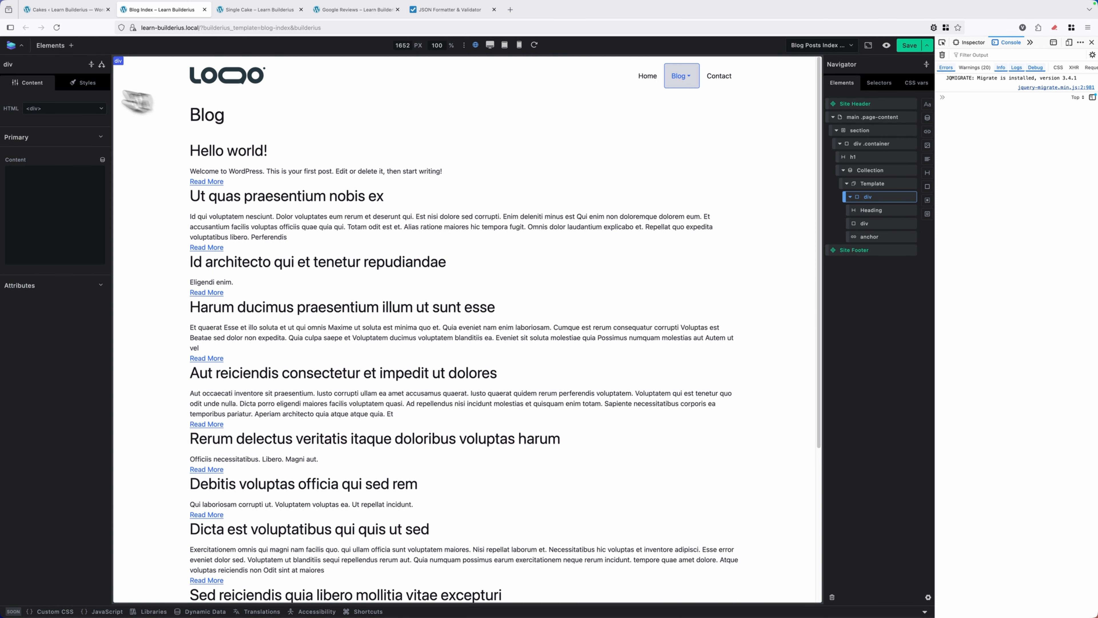
left_click(83, 82)
left_click(84, 131)
type("card")
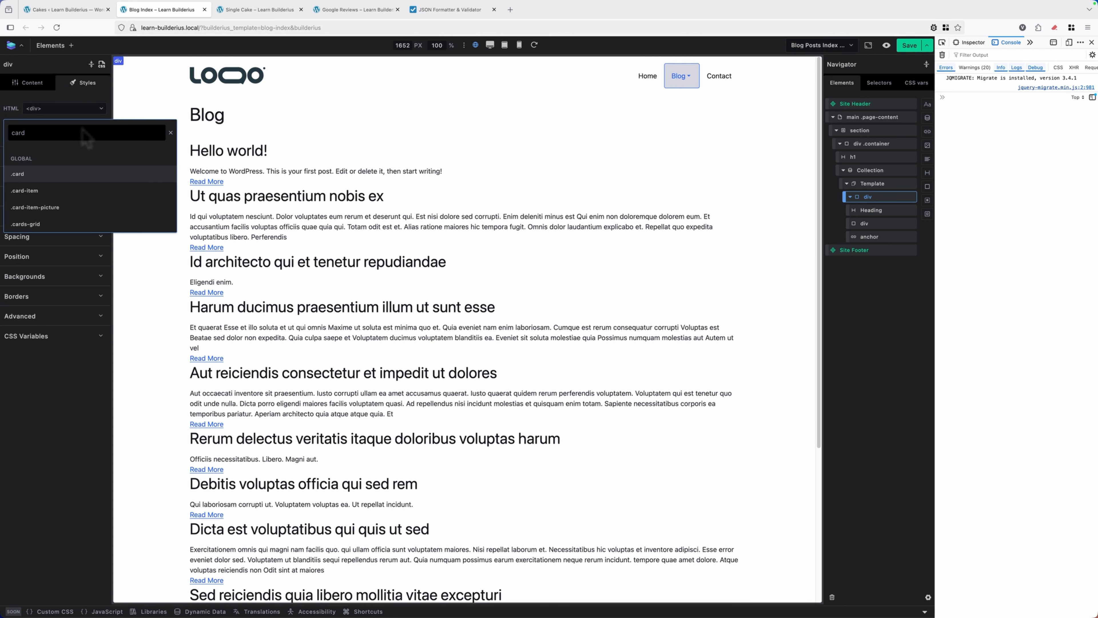
key("Return")
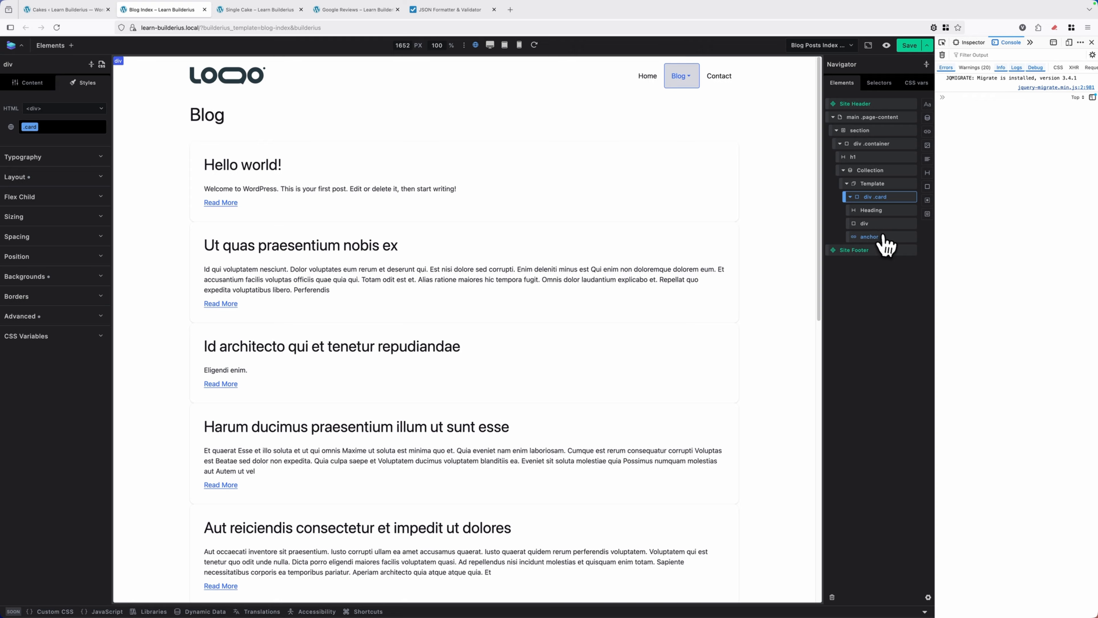
Change the Read More anchor's link type to Button Link and check the post cards on the page
left_click(870, 236)
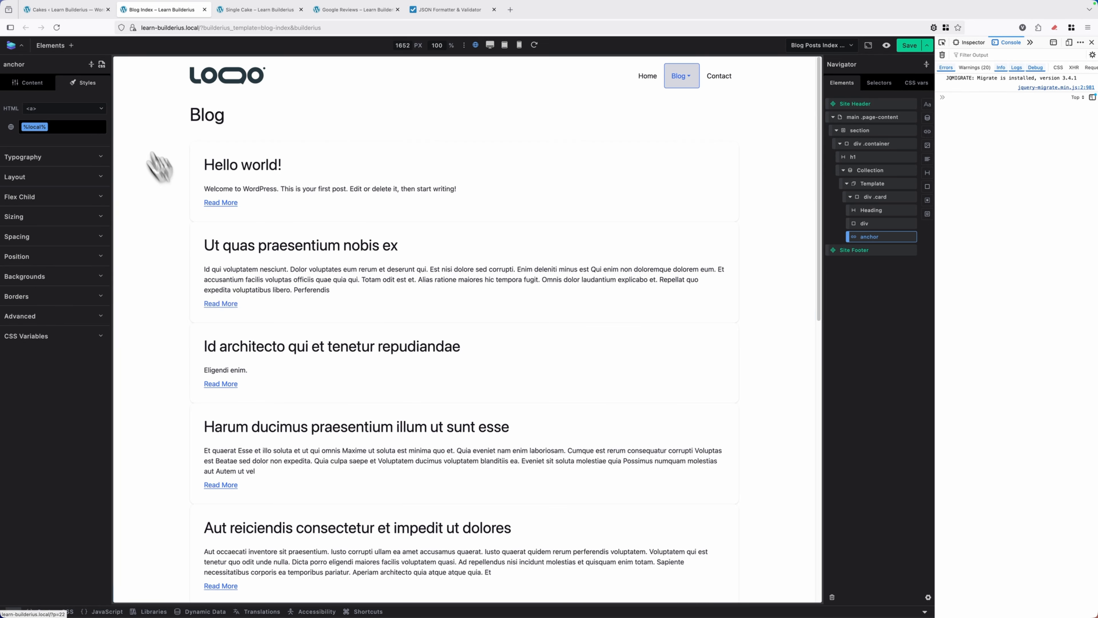
left_click(41, 86)
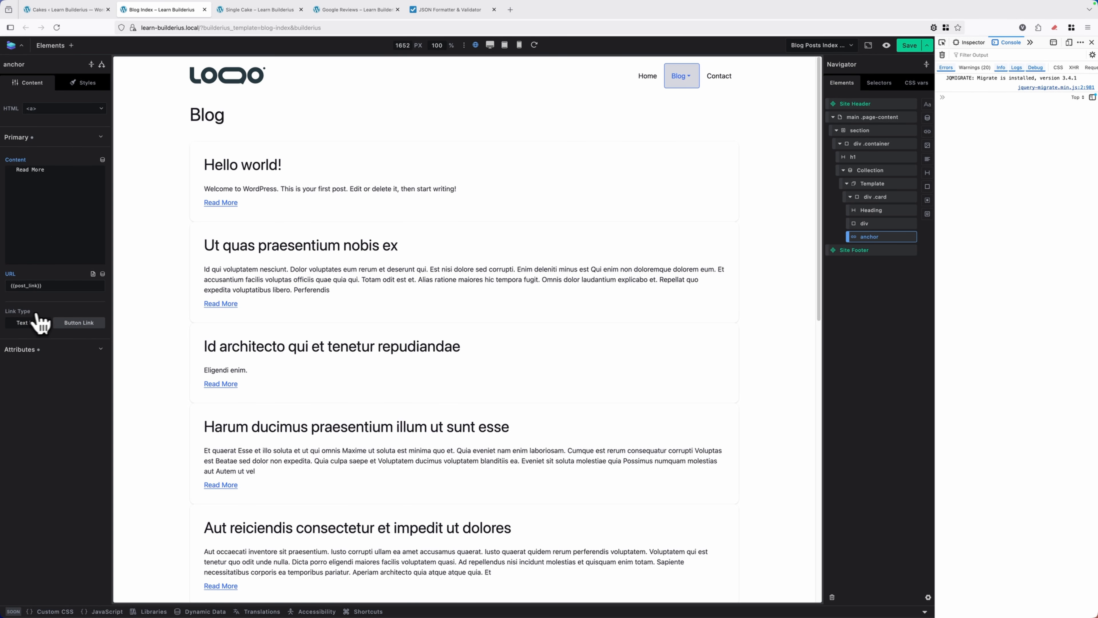
left_click(76, 324)
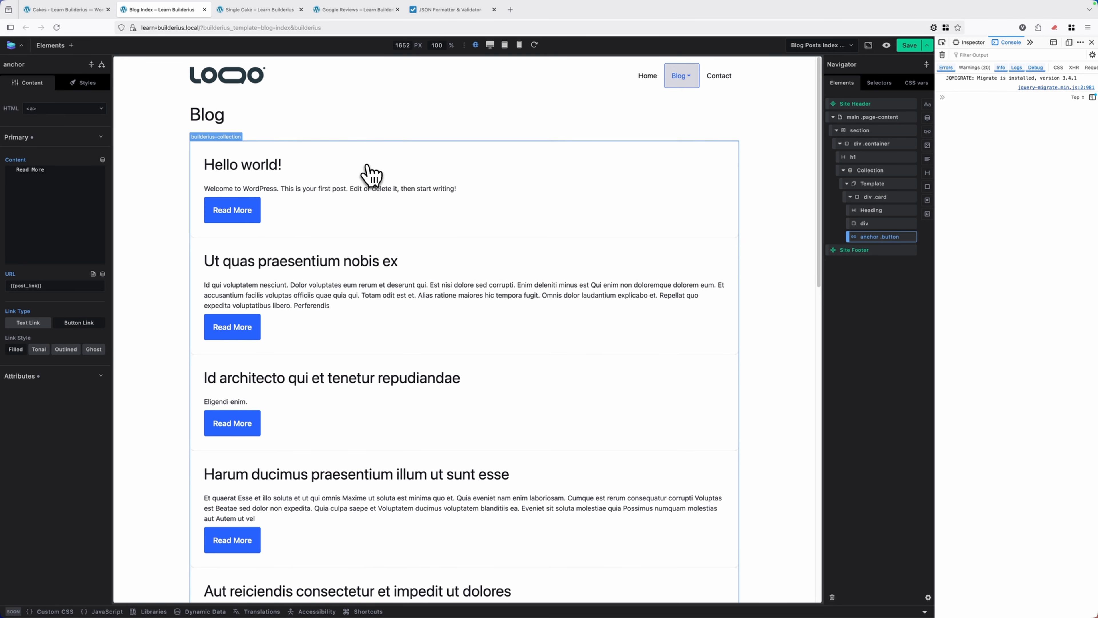
scroll(367, 172, "down", 1)
scroll(464, 329, "up", 1)
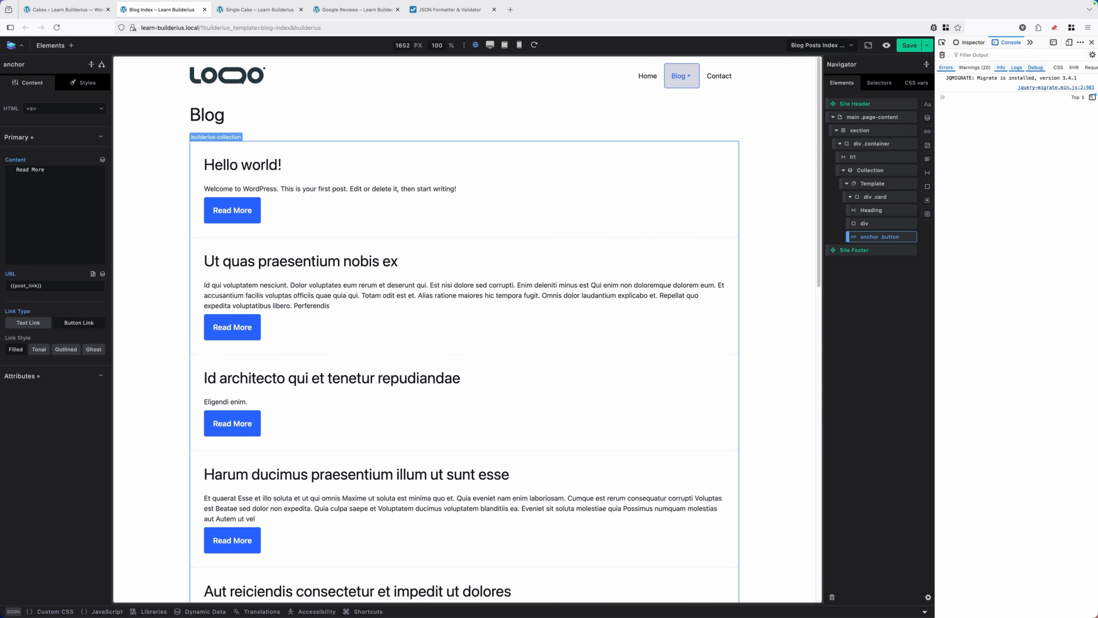
Switch to the Single Cake template, examine the "ingredient" taxonomy argument in the related_sweets query, and fetch the query's data
left_click(266, 10)
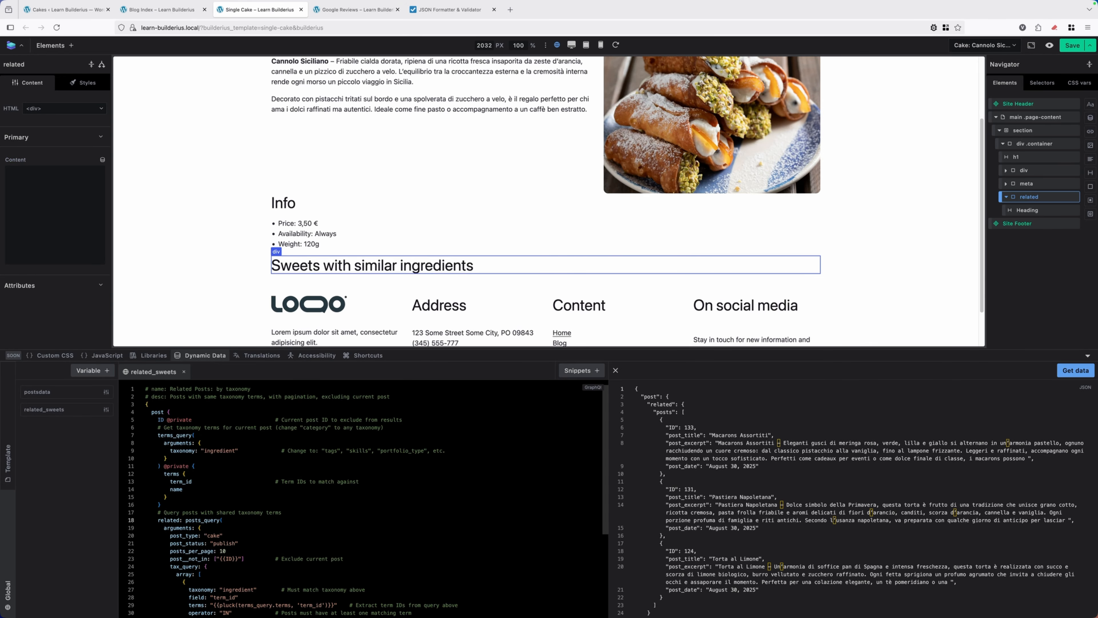
scroll(465, 108, "up", 2)
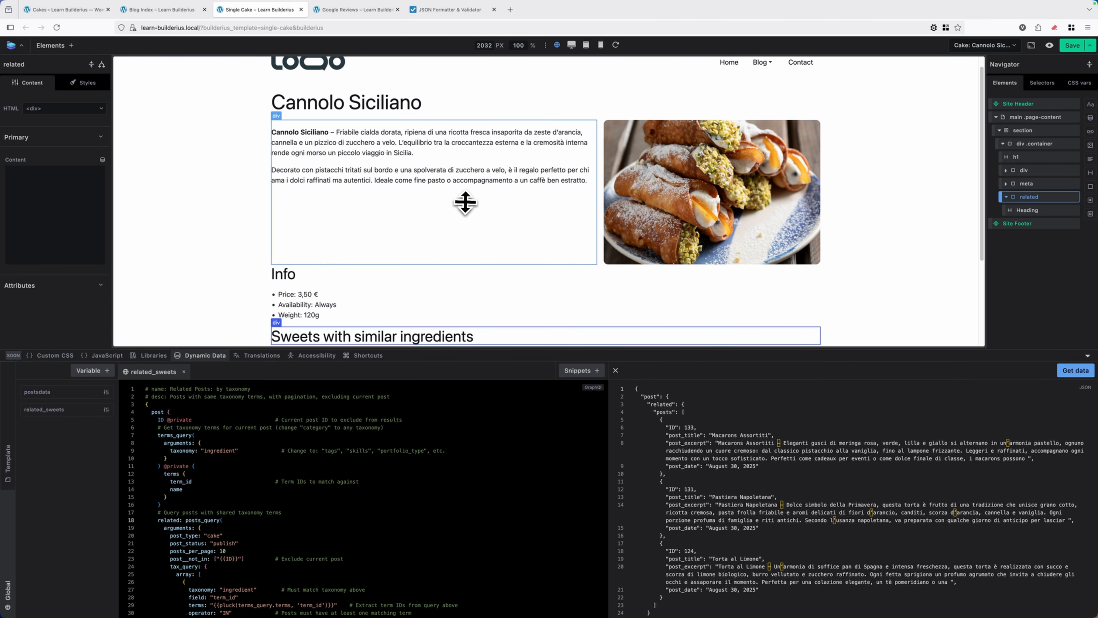
left_click(186, 450)
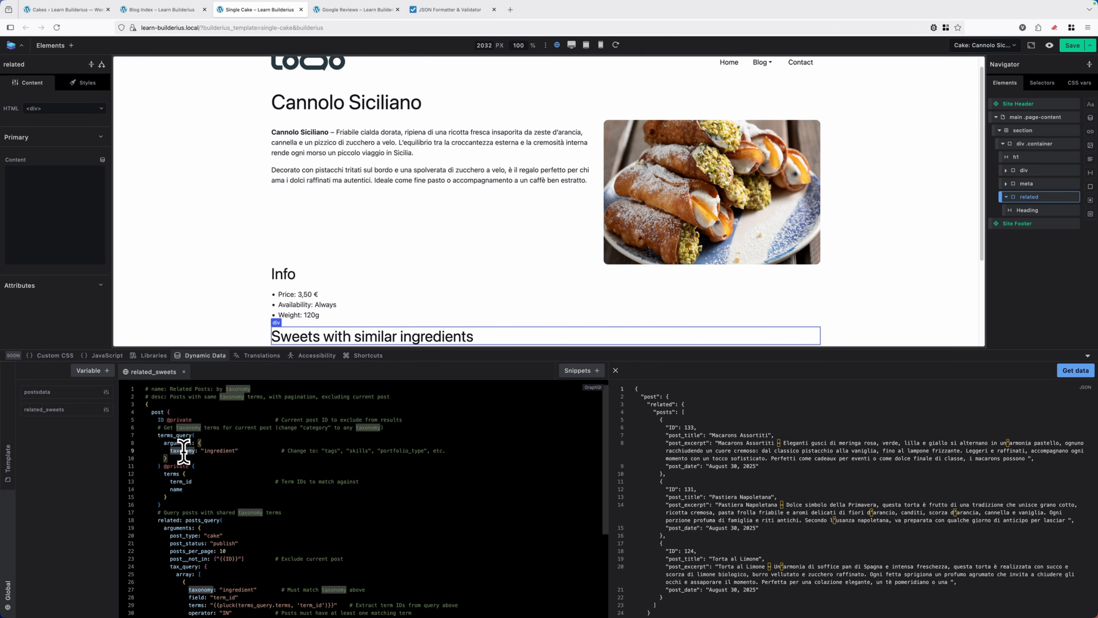
left_click(216, 450)
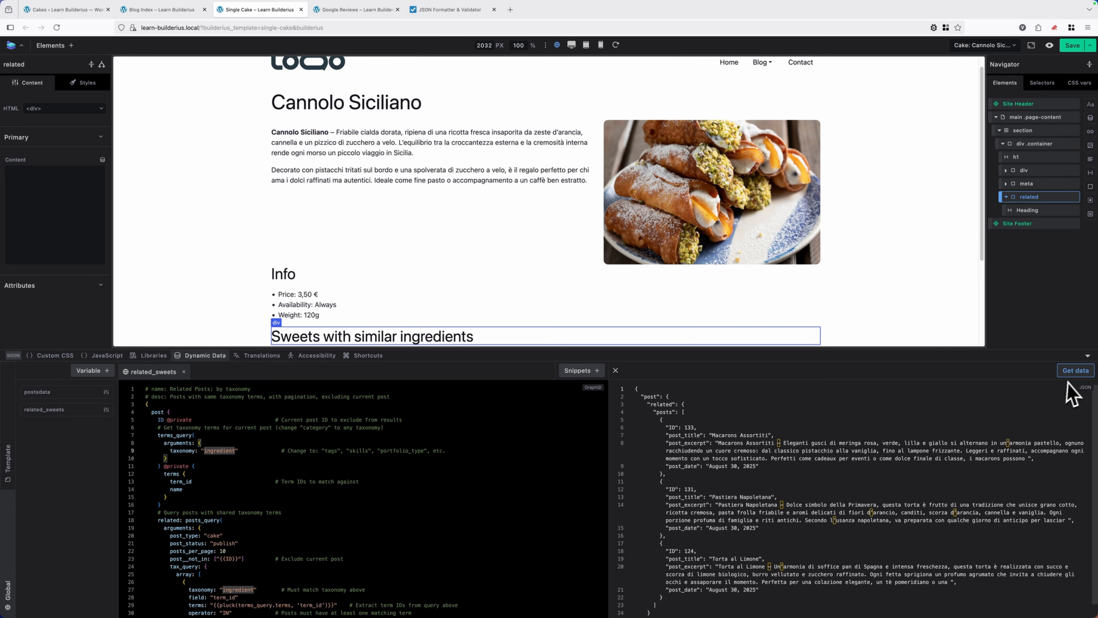
left_click(1076, 371)
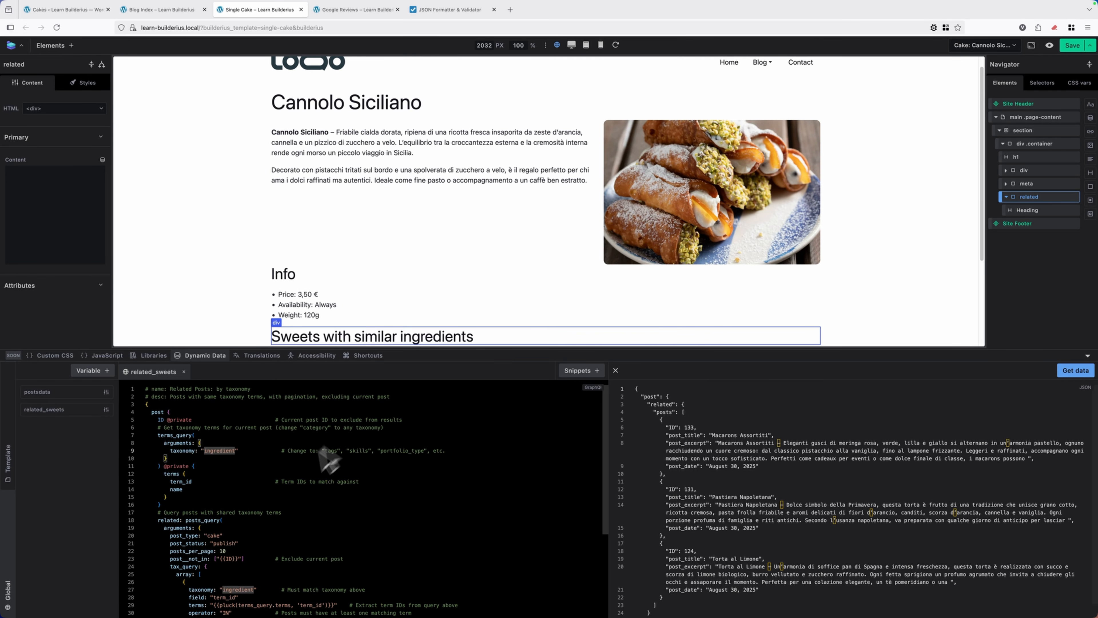
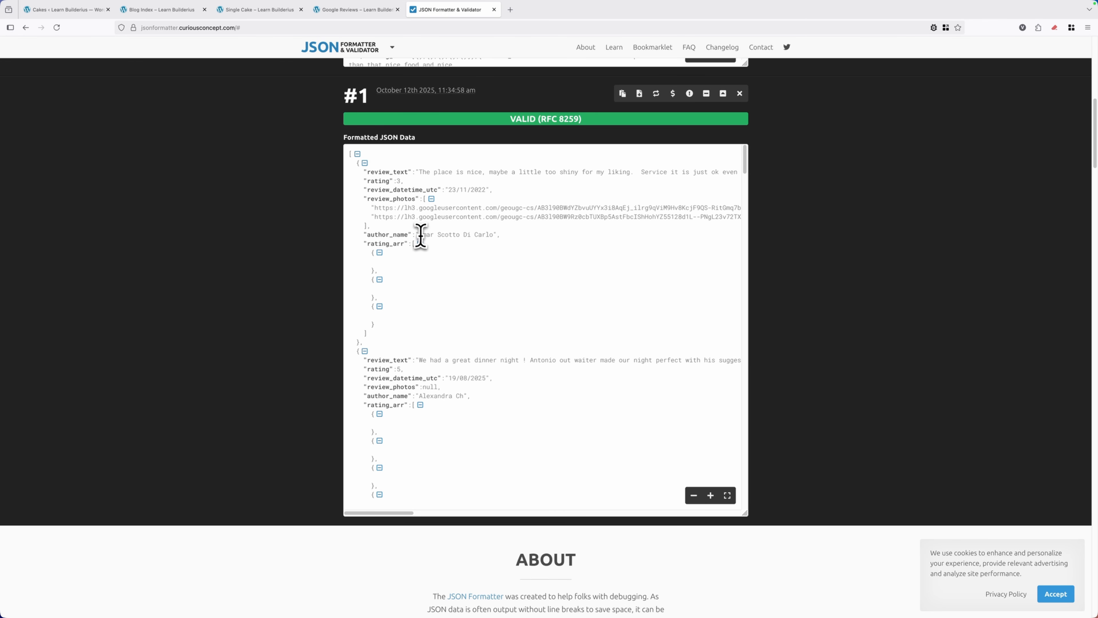
Switch to the Google Reviews template and add a div containing a Heading inside the Collection's Template
left_click_drag(418, 235, 496, 235)
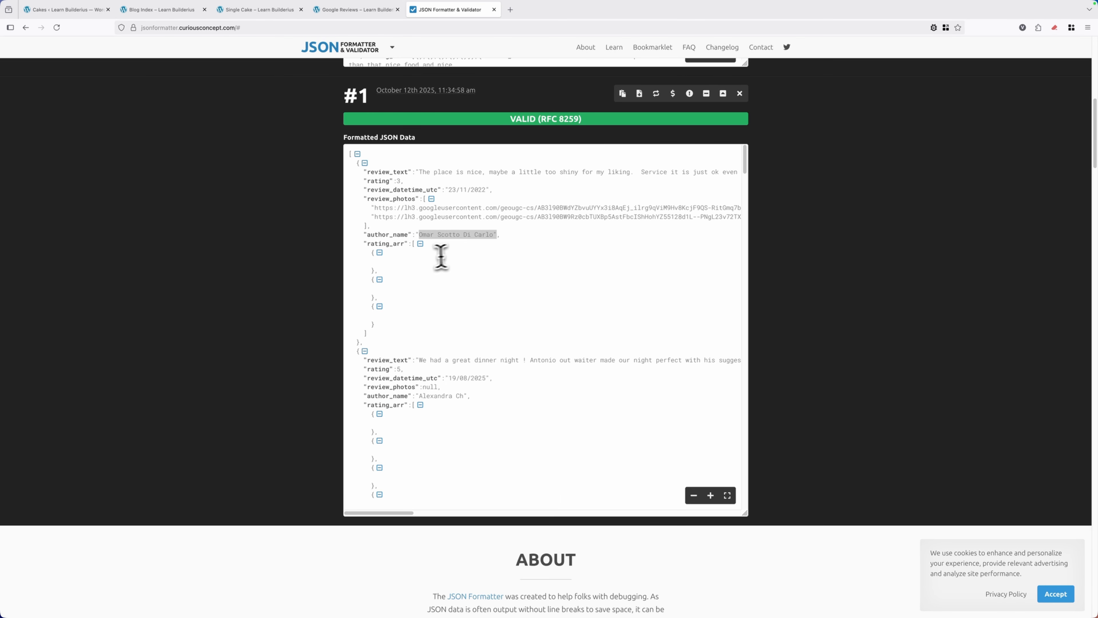
left_click(397, 193)
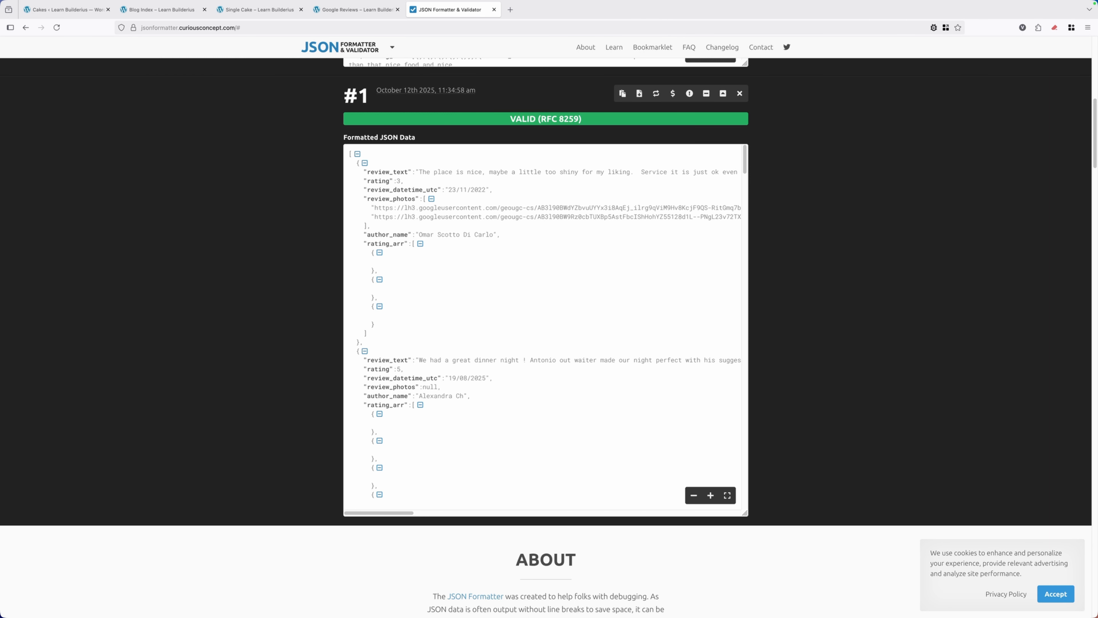
left_click(359, 16)
left_click(1041, 170)
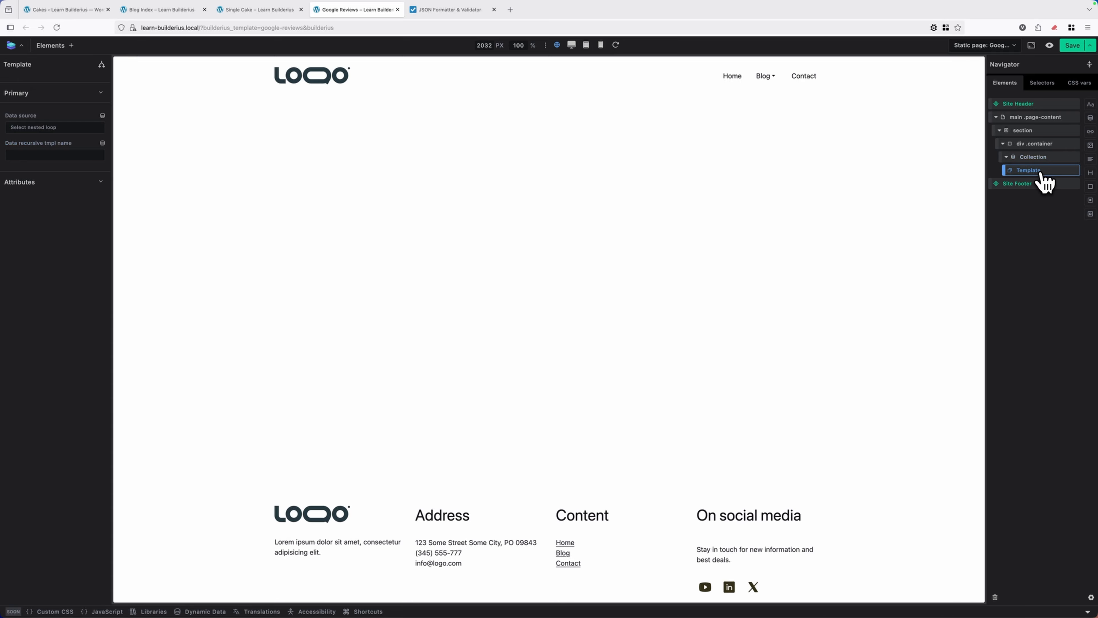
left_click(1090, 187)
left_click(1091, 172)
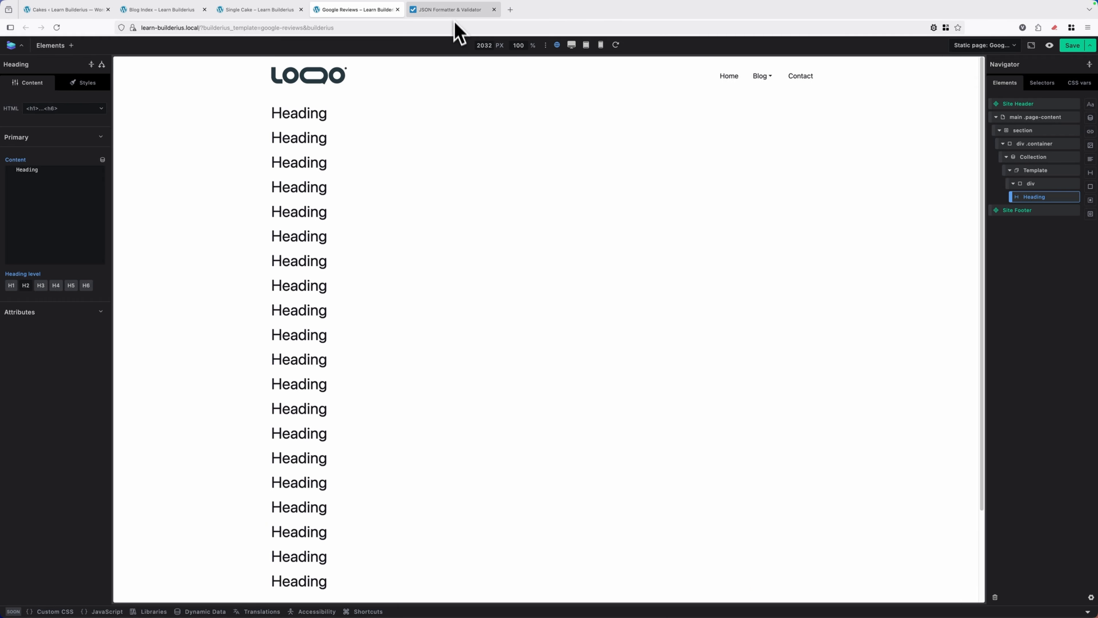
Check the author field in the formatted JSON and replace the Heading's content with the dynamic Author Name tag, {{author_name}}
left_click(452, 10)
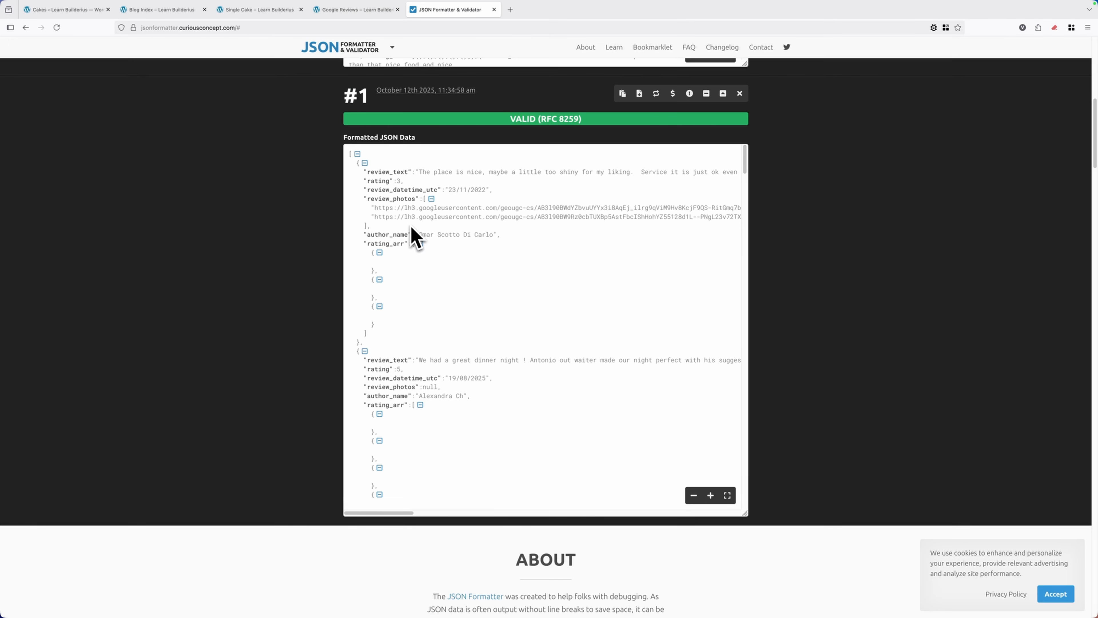
left_click(363, 10)
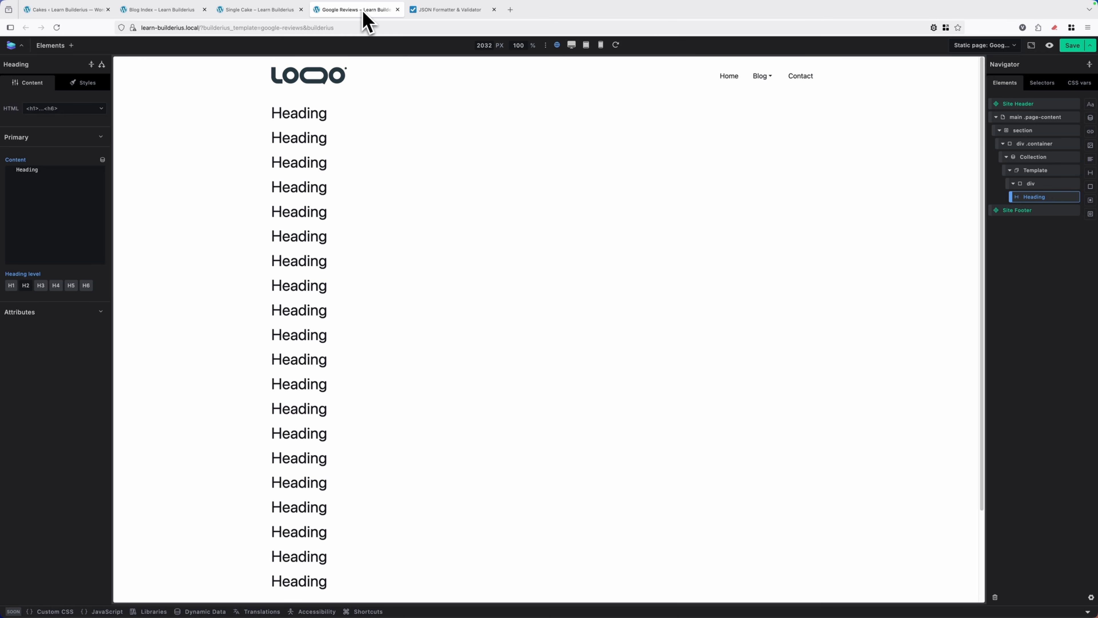
left_click(50, 188)
key("super+a")
left_click(103, 160)
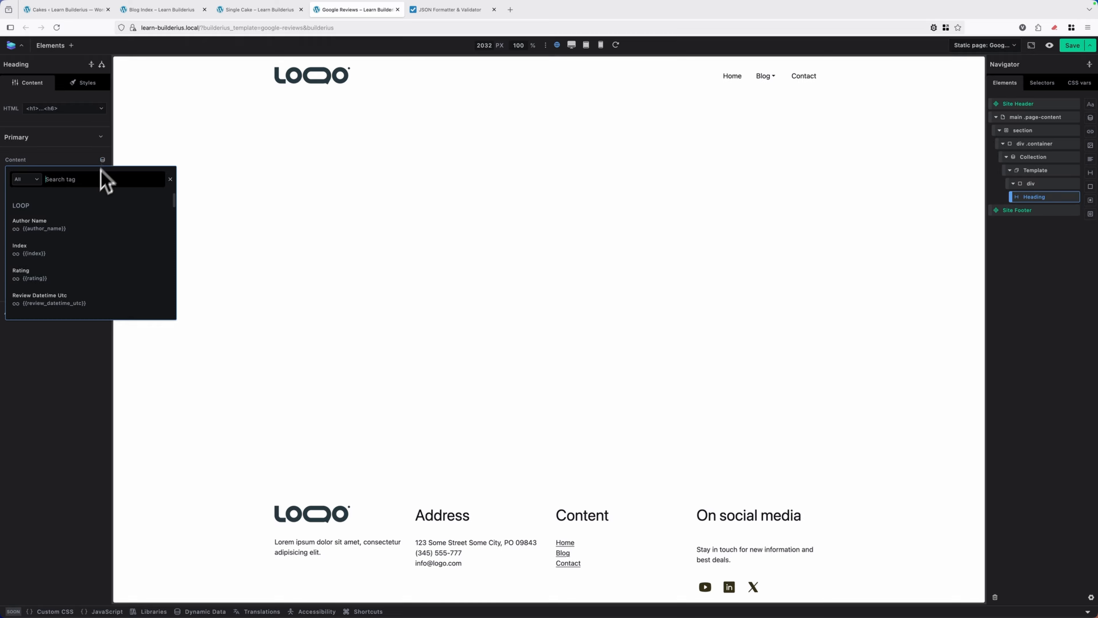
left_click(42, 228)
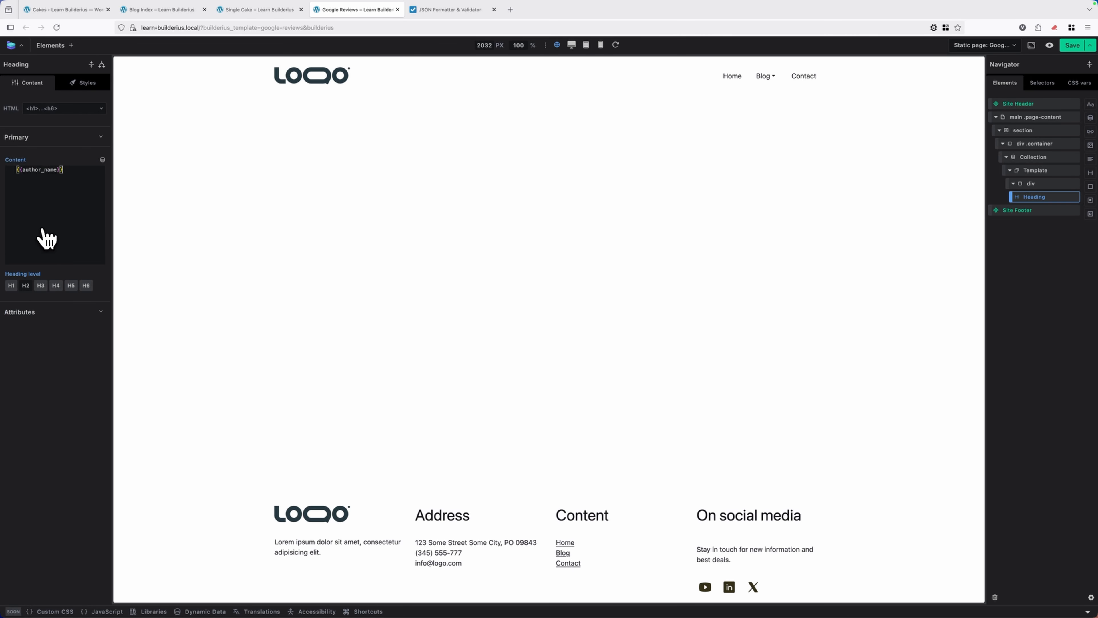
Apply the global .card class to the div that wraps the author name Heading
left_click(1050, 184)
left_click(89, 84)
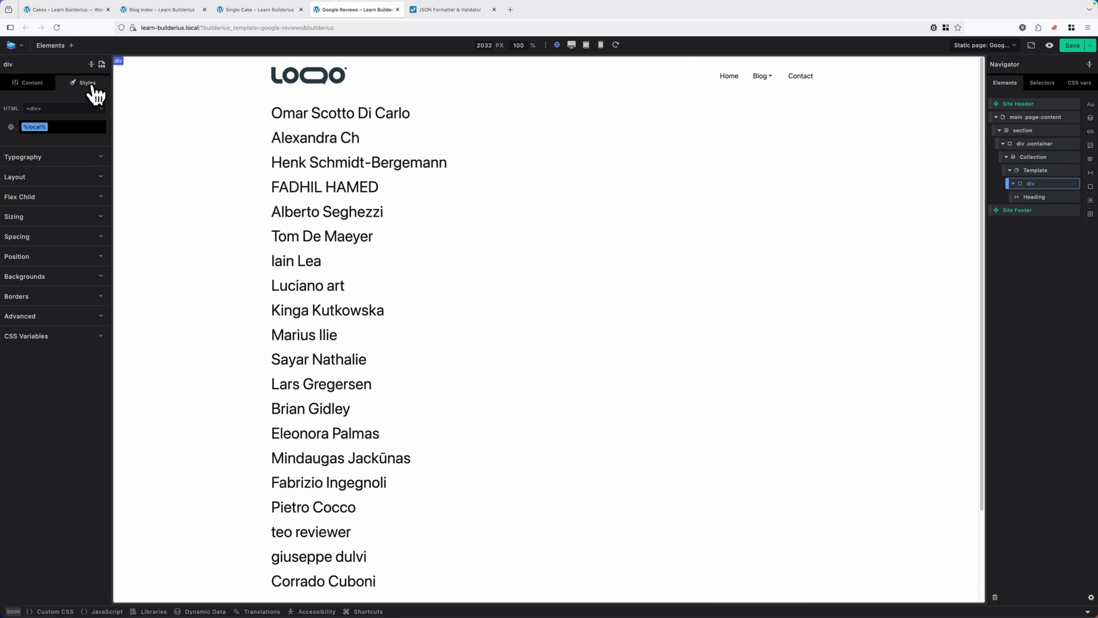
left_click(78, 131)
type("car")
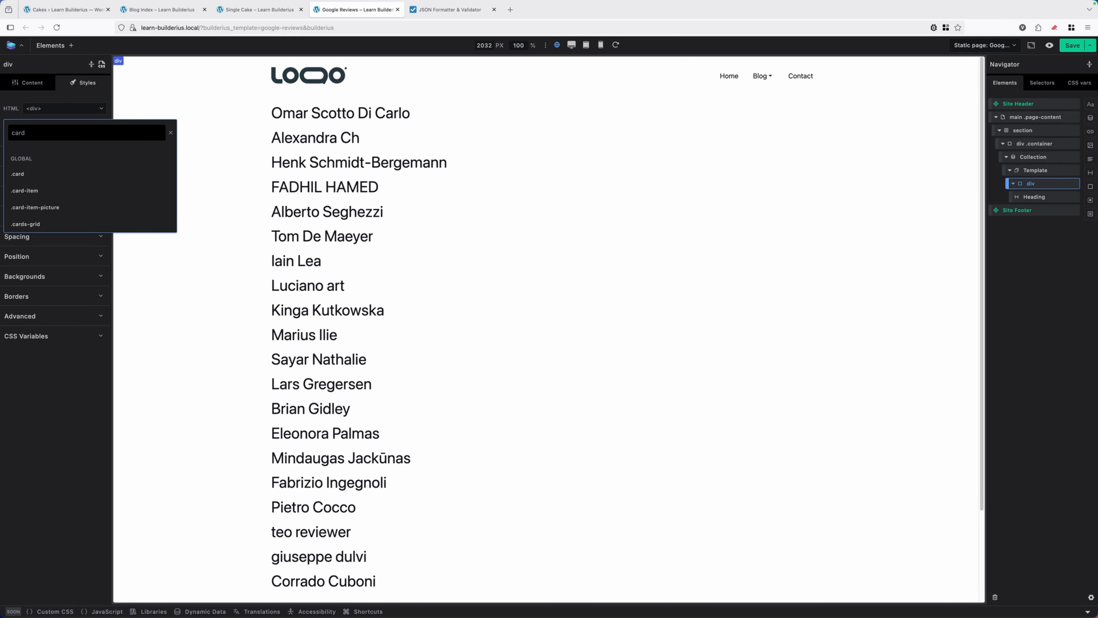
type("d")
left_click(78, 174)
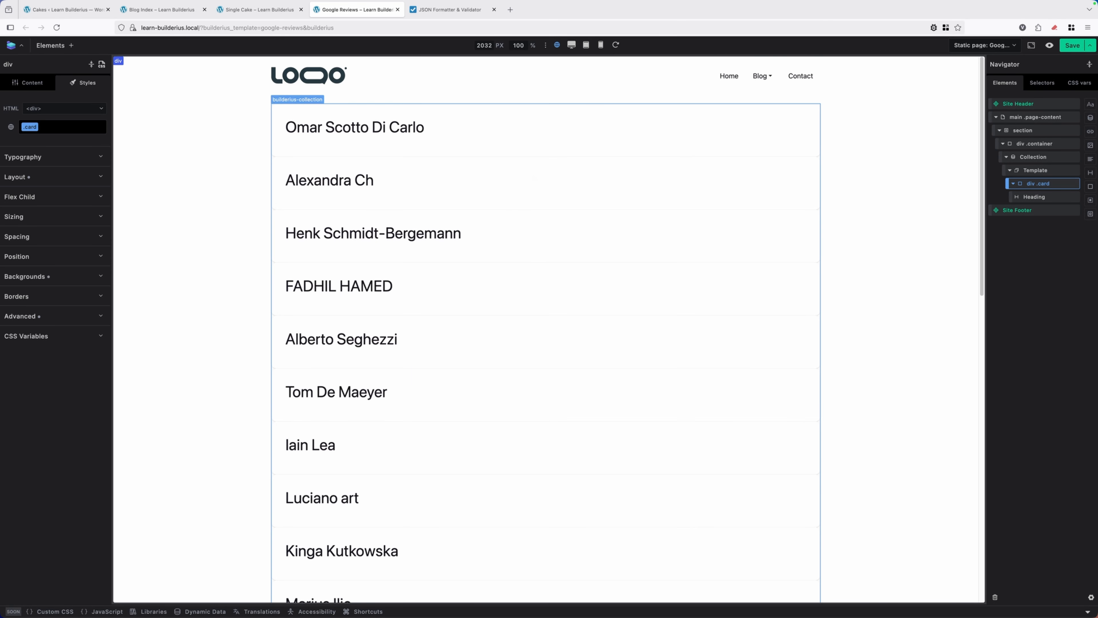
Lay out the Collection as a flex column with a gap of var(--spacing--xl)
left_click(1037, 156)
scroll(490, 152, "down", 5)
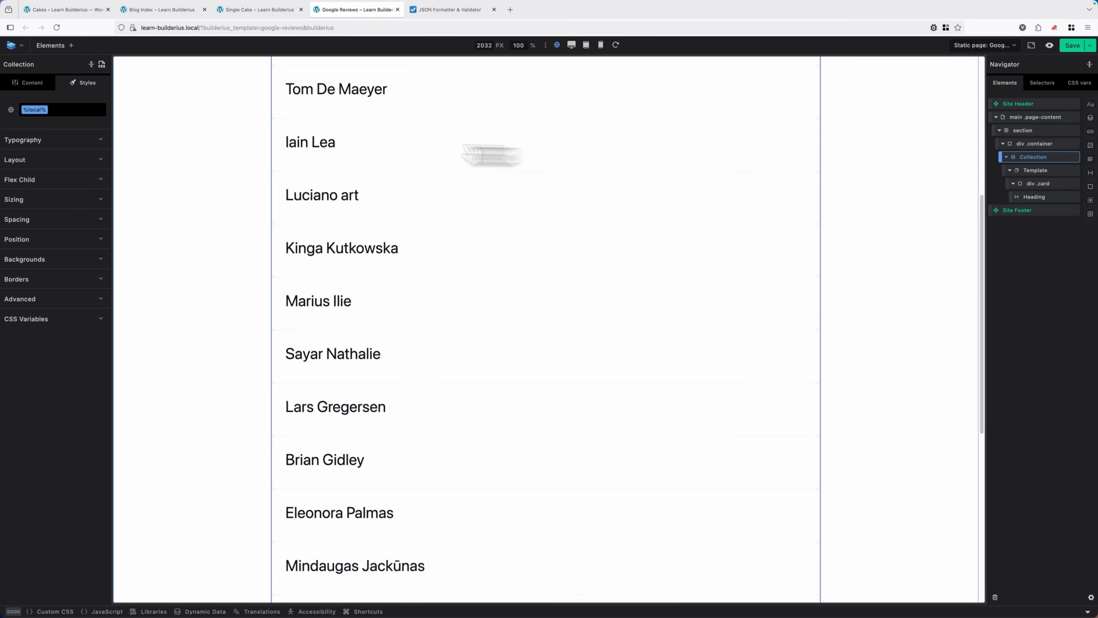
left_click(60, 160)
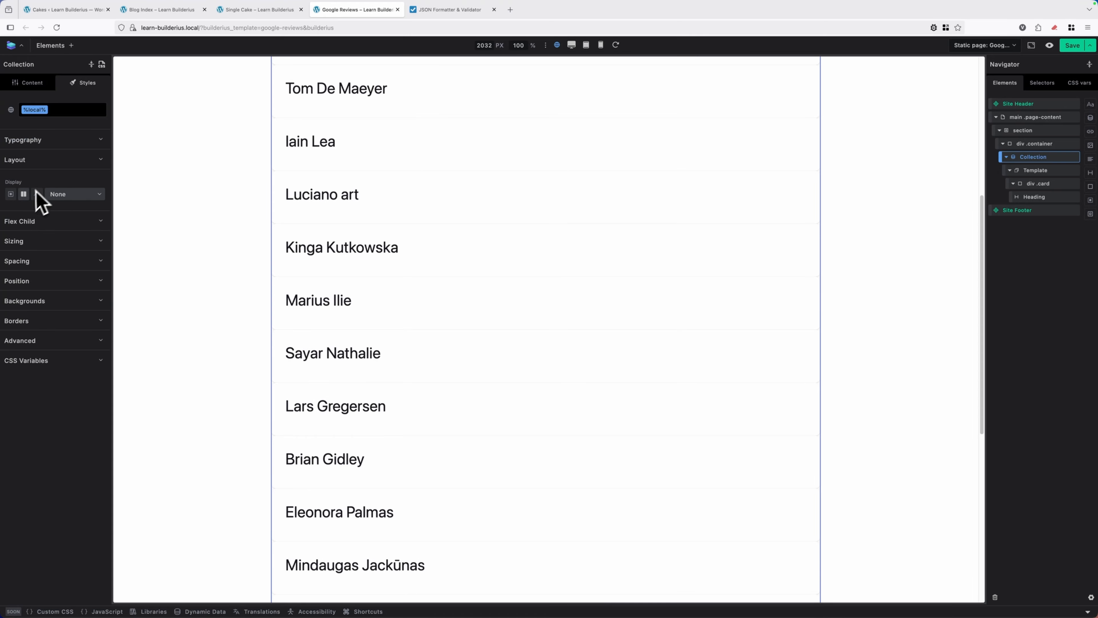
left_click(23, 194)
left_click(86, 222)
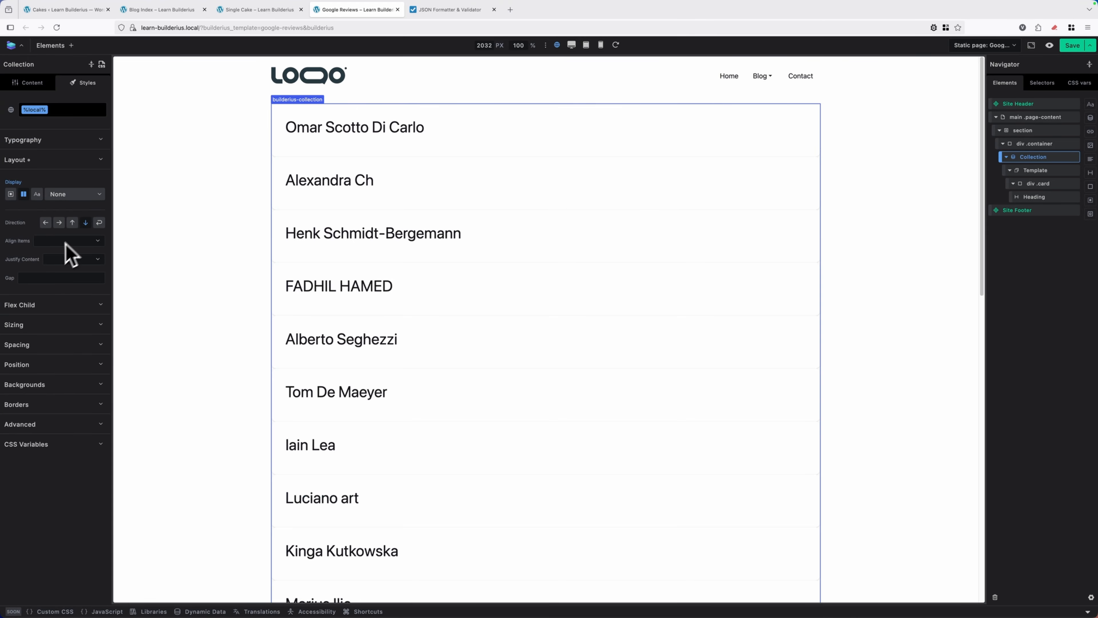
left_click(63, 276)
type("--spa")
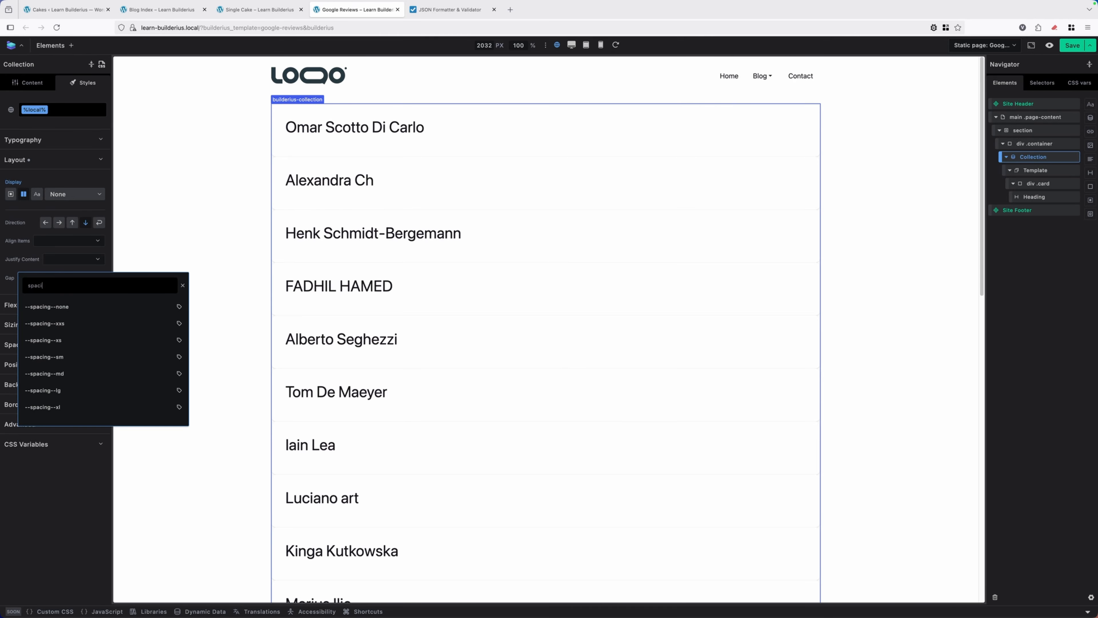
scroll(87, 347, "down", 2)
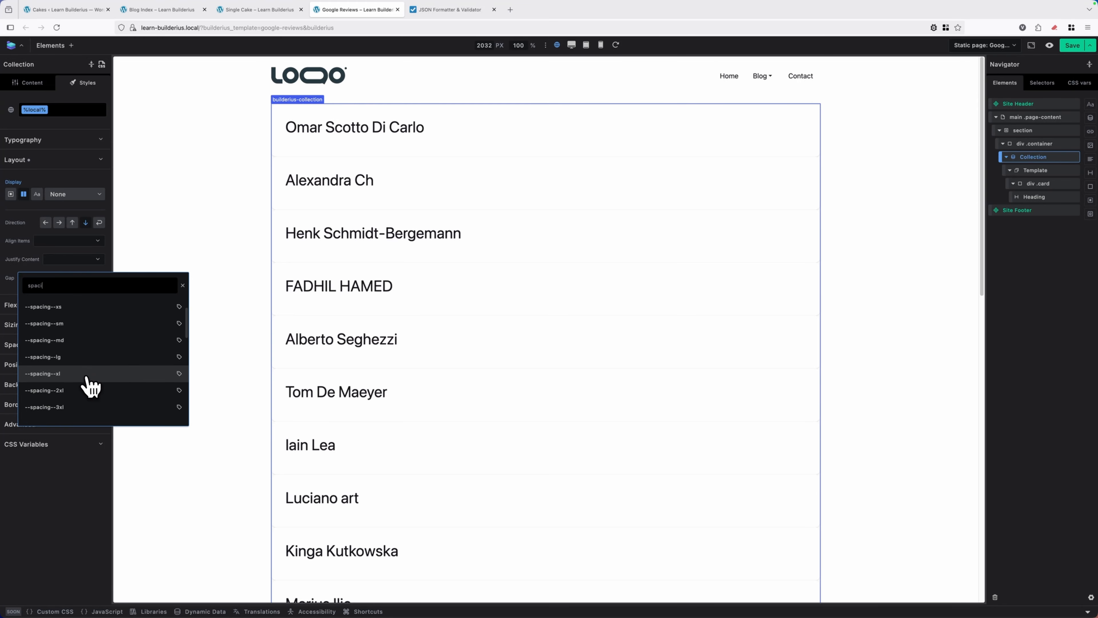
left_click(86, 378)
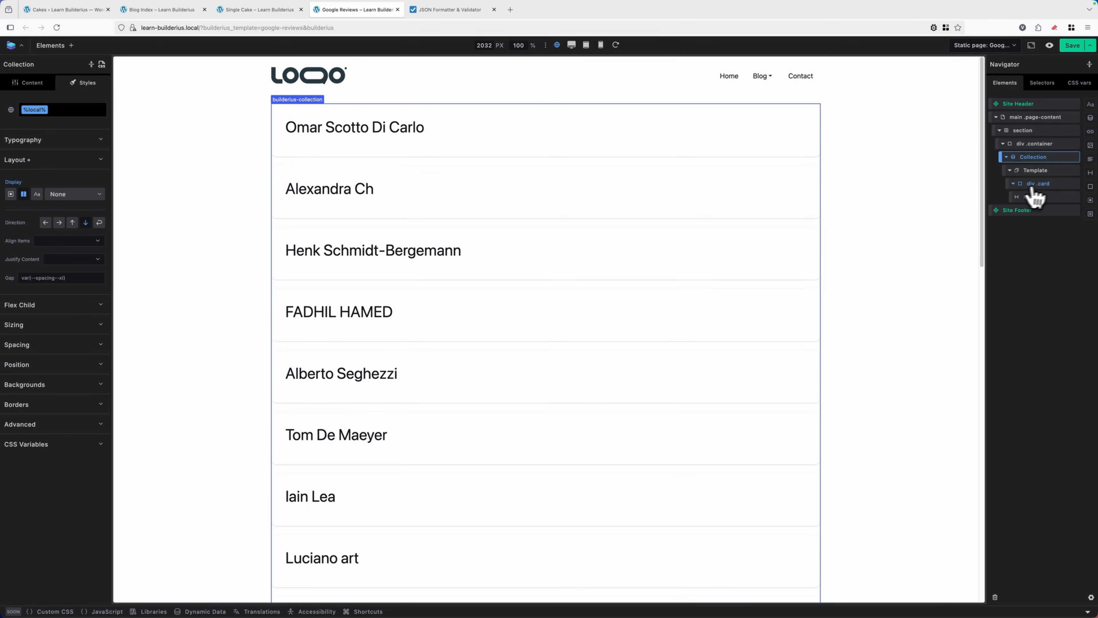
Add a div below the Heading inside the card and set its content to the dynamic Review Text tag, {{review_text}}
left_click(1038, 197)
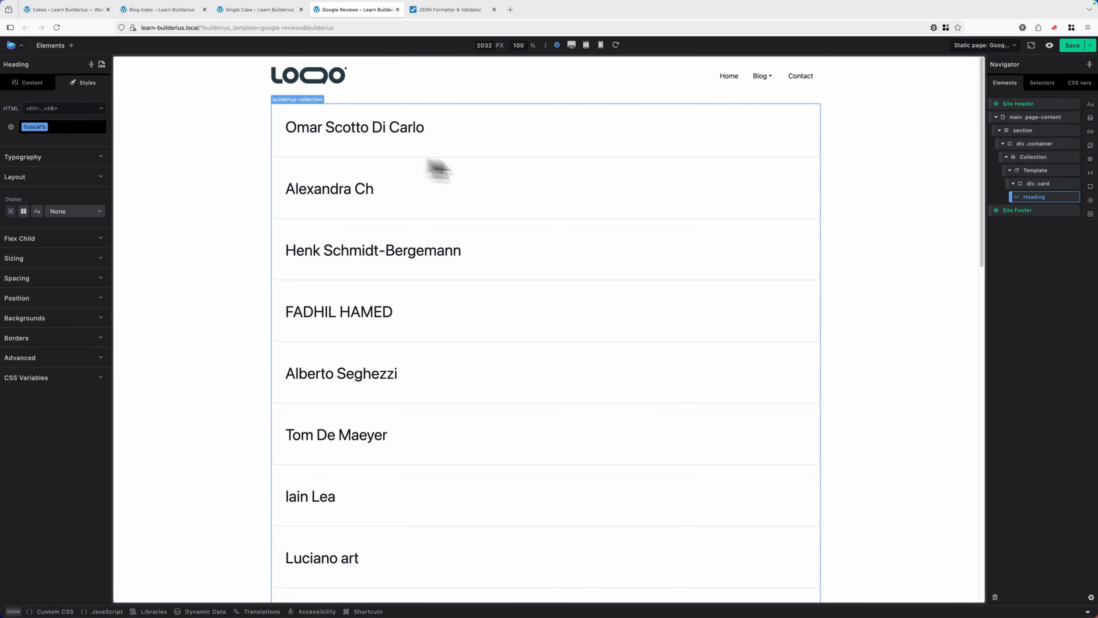
left_click(1067, 183)
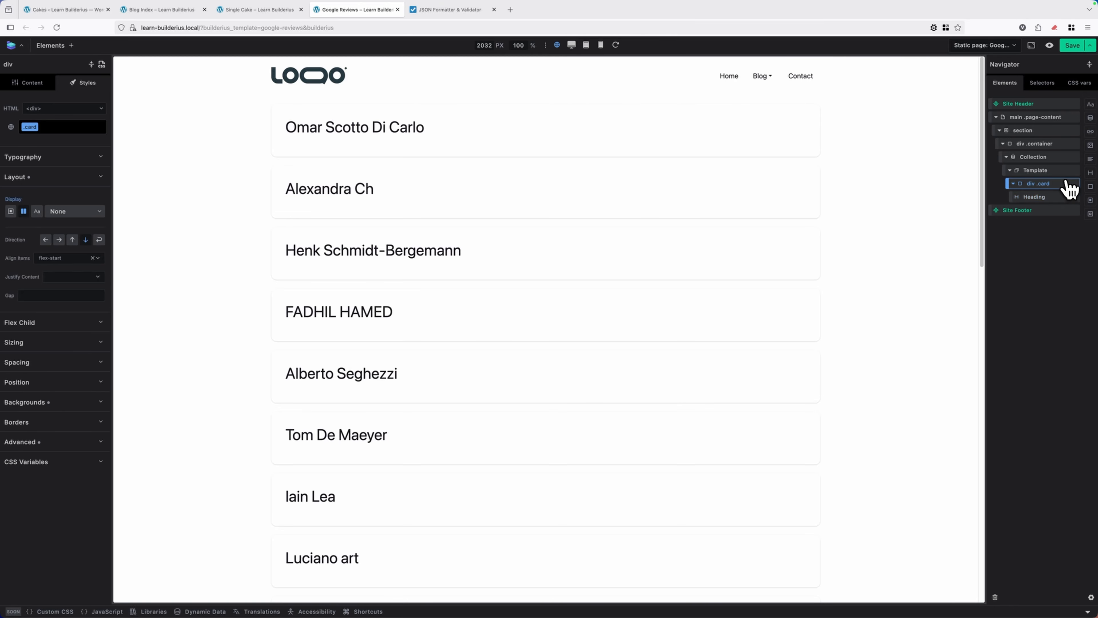
left_click(1090, 186)
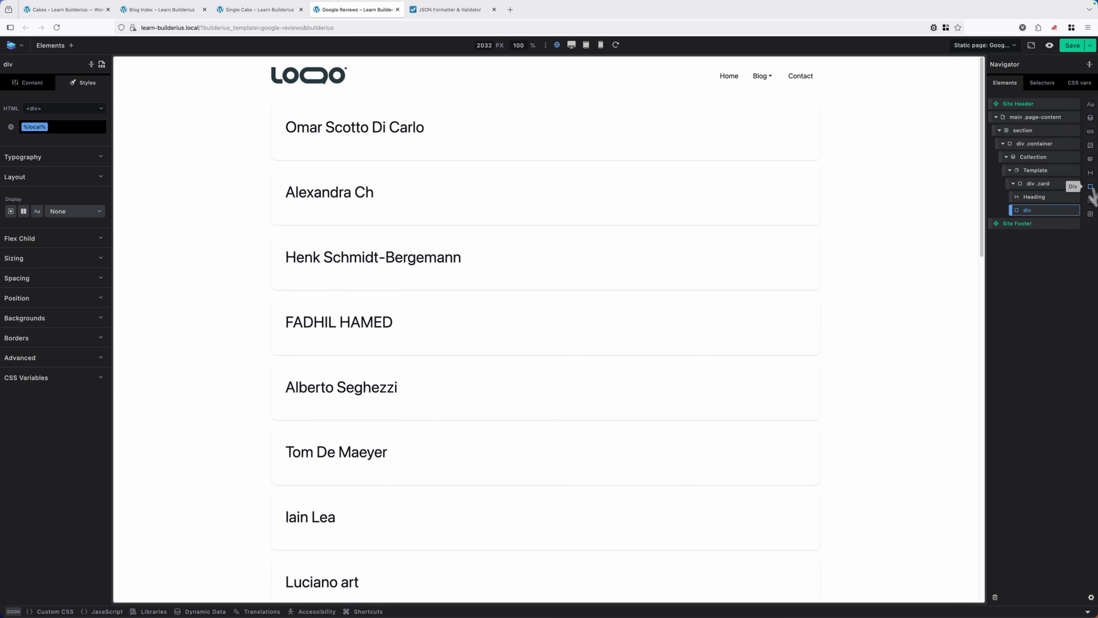
left_click(43, 85)
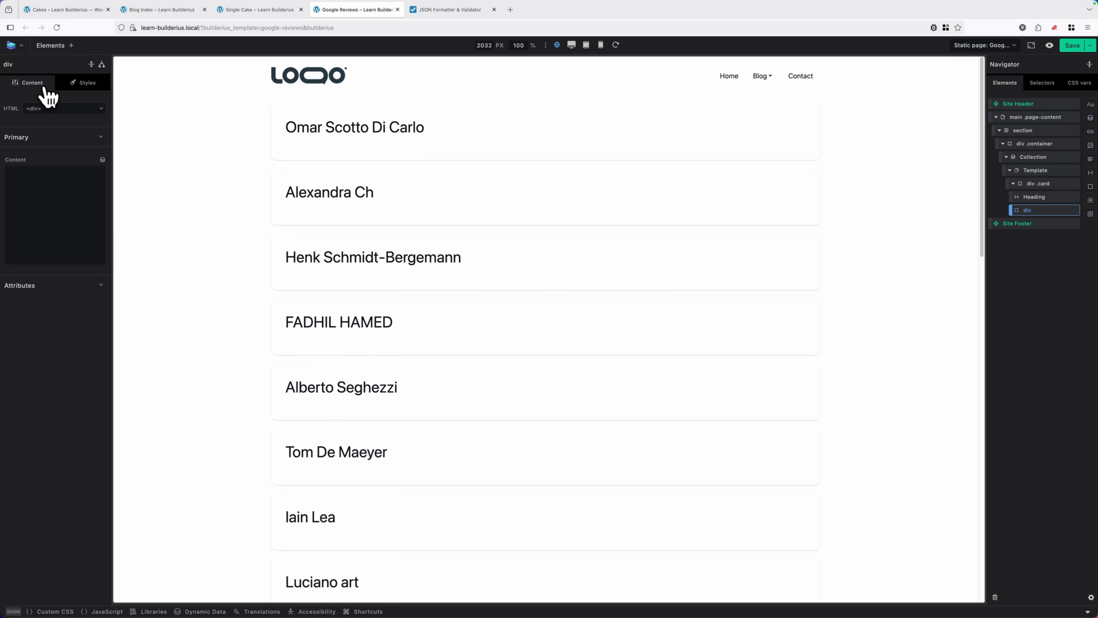
left_click(103, 160)
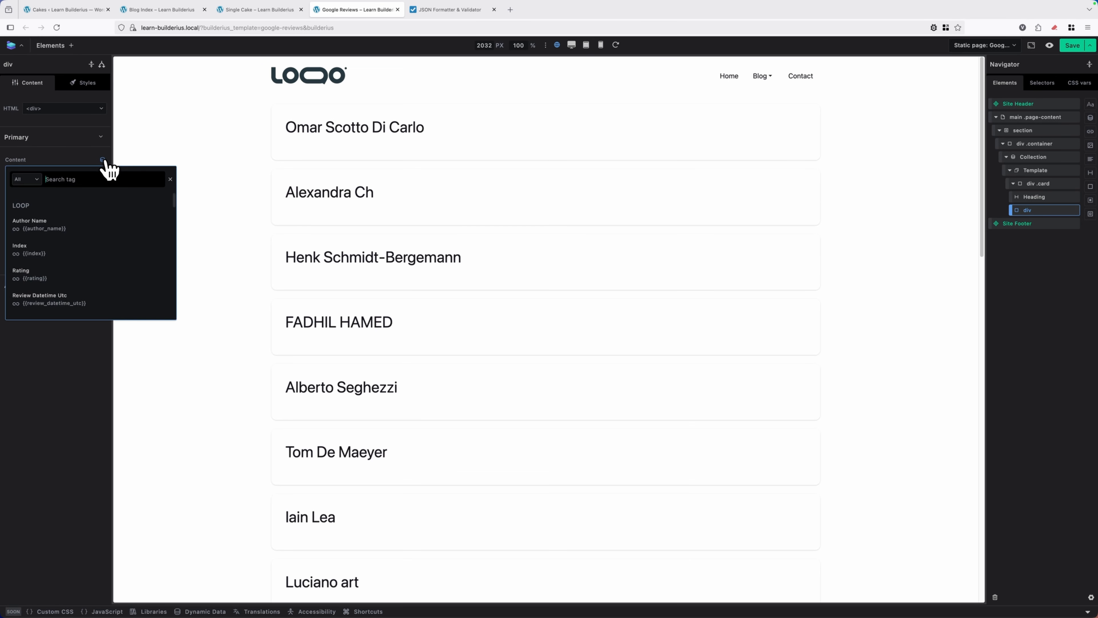
scroll(93, 260, "down", 1)
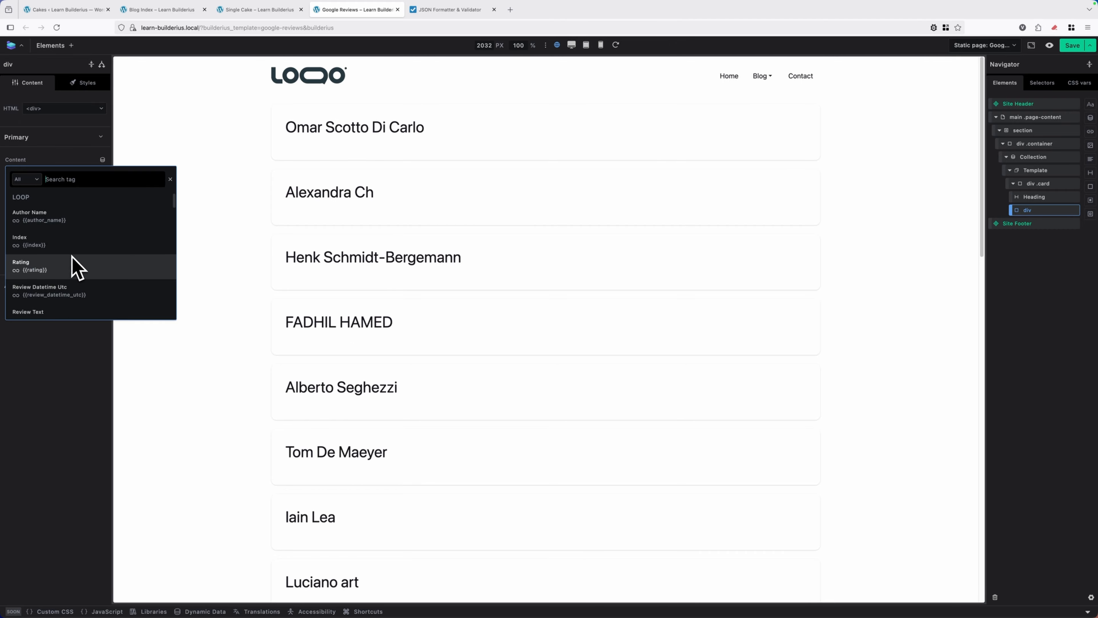
scroll(74, 265, "down", 2)
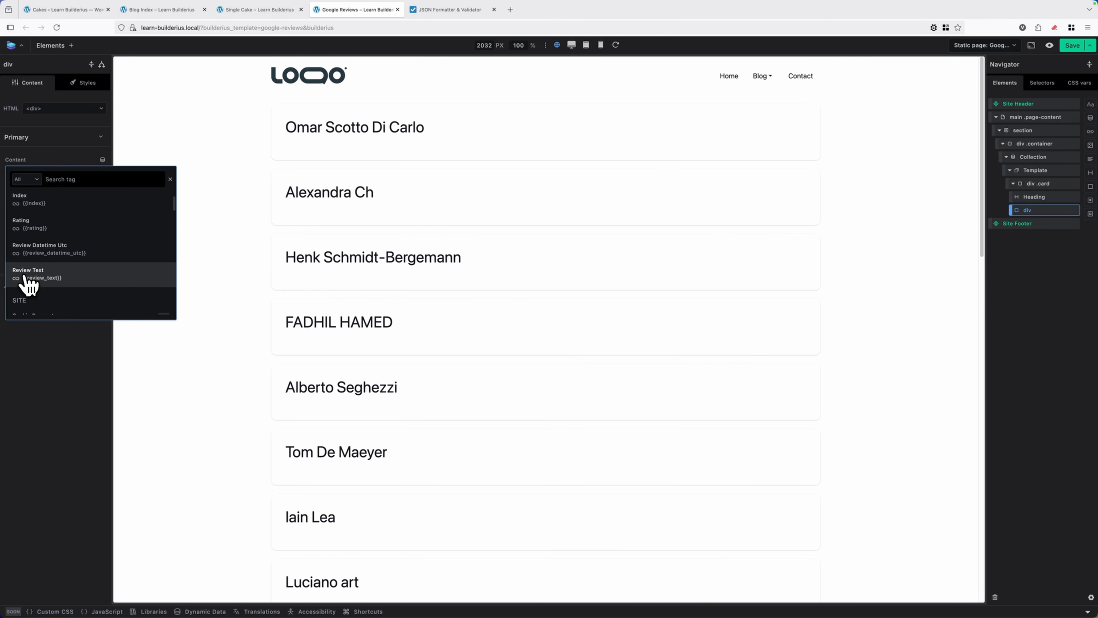
left_click(43, 277)
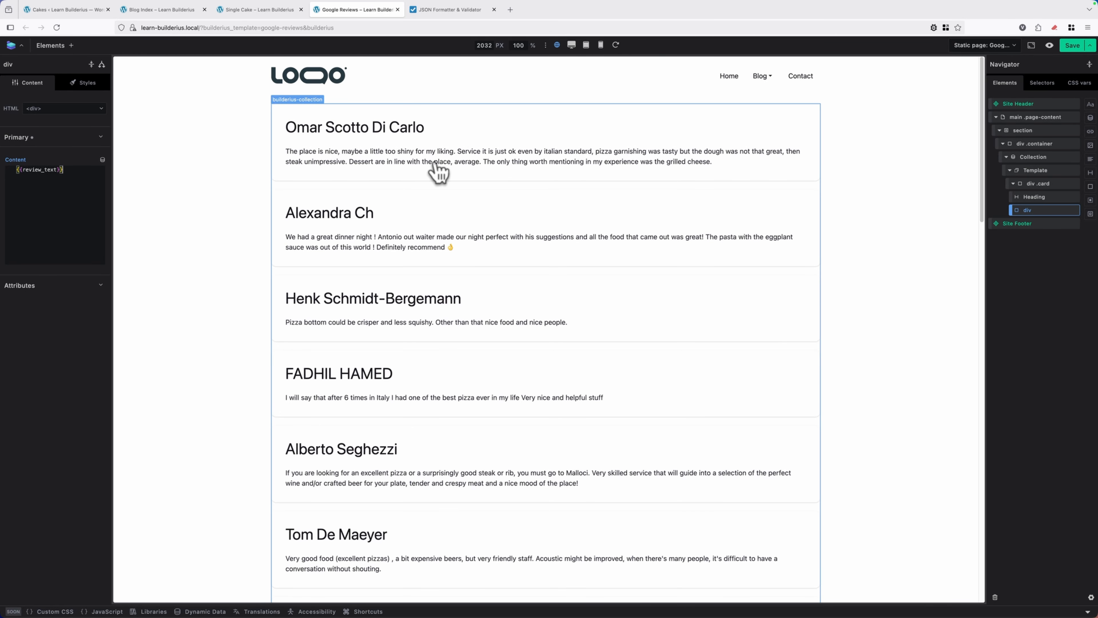
Add another div to the card below the review text, and rename the two inner divs "div content" and "div images"
left_click(443, 16)
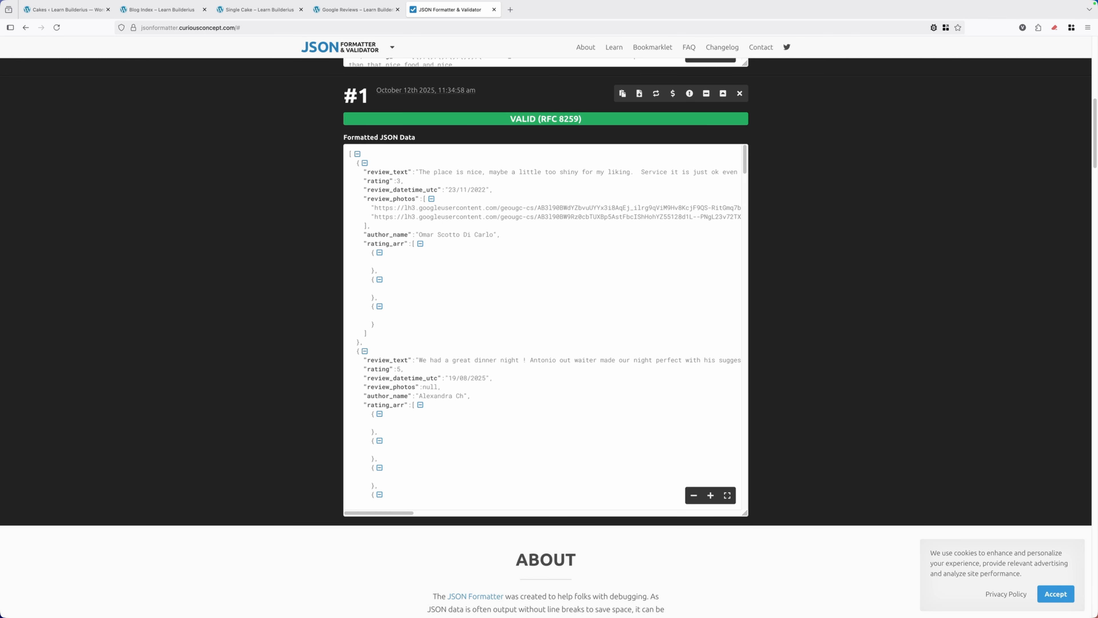
left_click(374, 12)
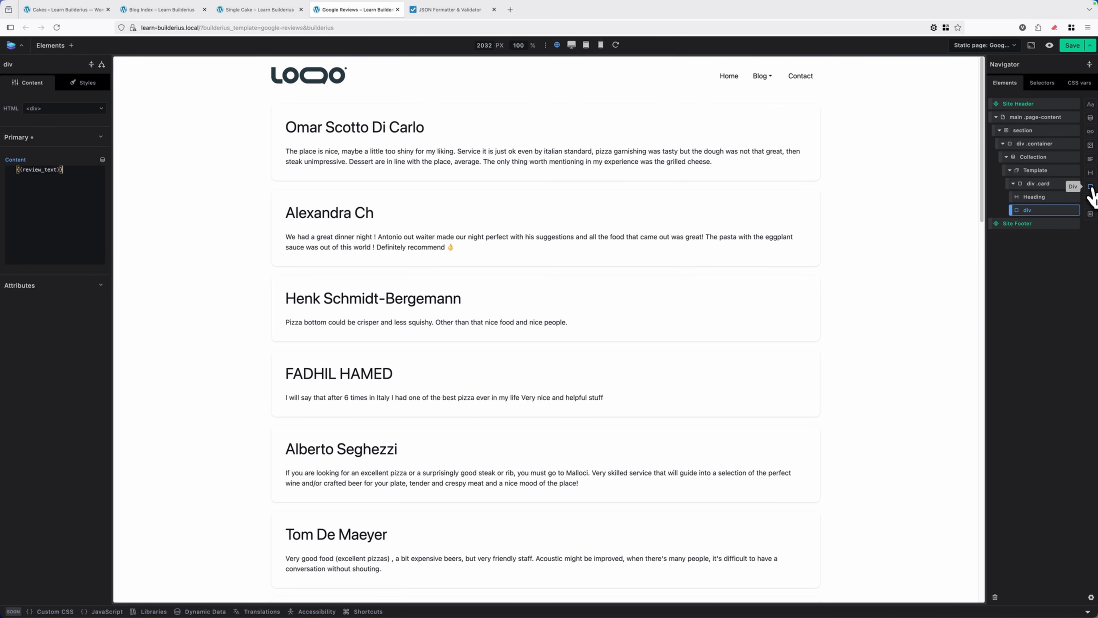
left_click_drag(1090, 193, 1013, 206)
left_click(1028, 211)
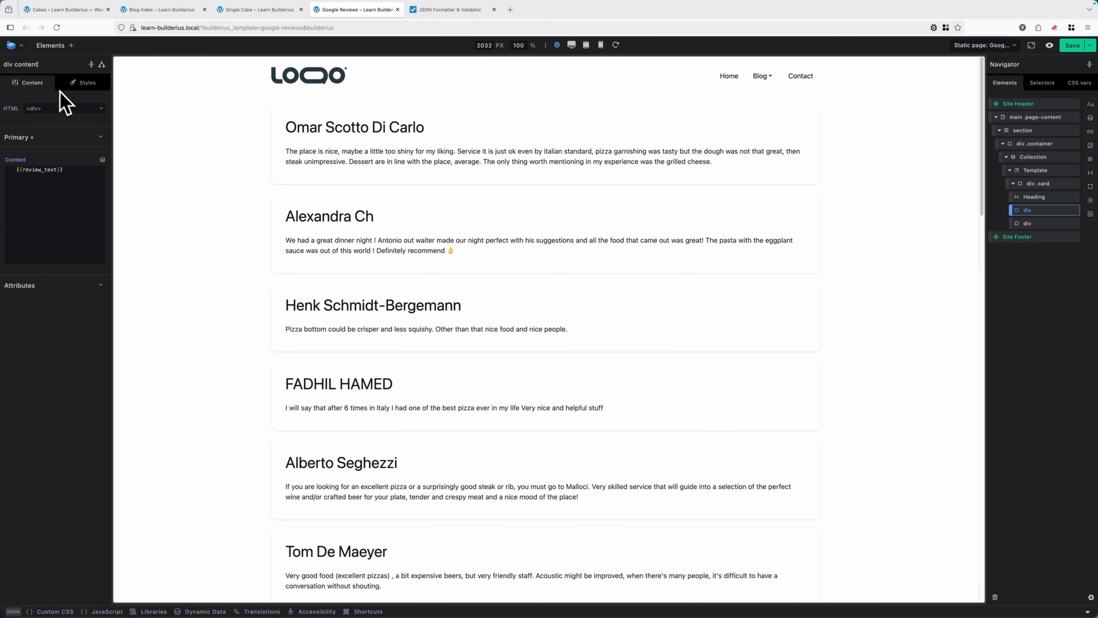
key("Return")
left_click(1028, 223)
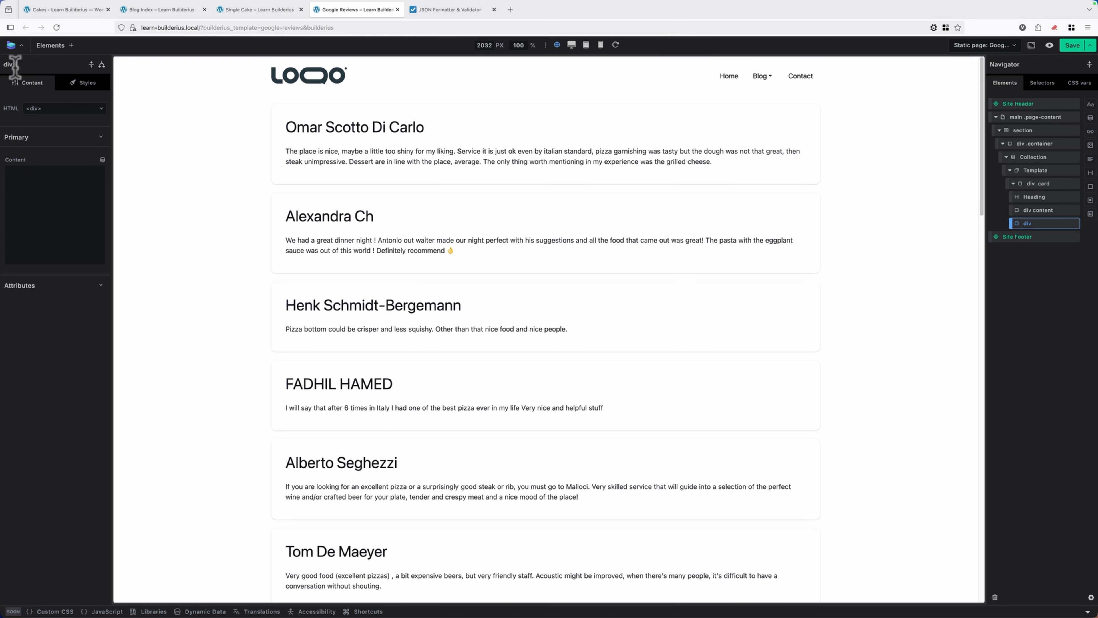
key("Return")
Examine which loop tags the dynamic data list offers for the content of "div images"
left_click(103, 160)
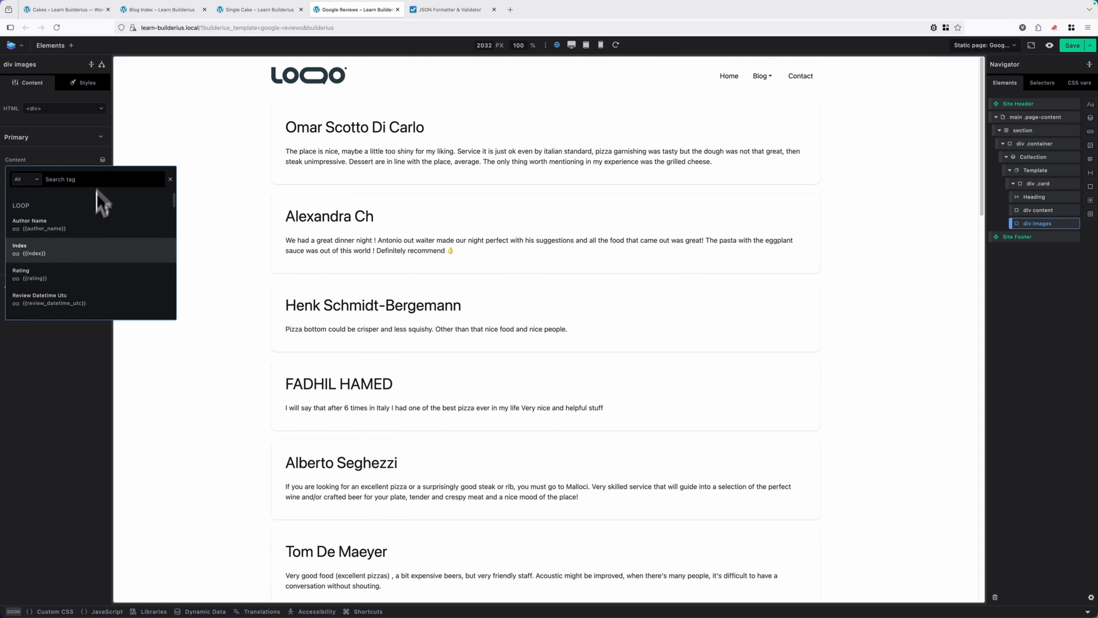
scroll(85, 235, "down", 1)
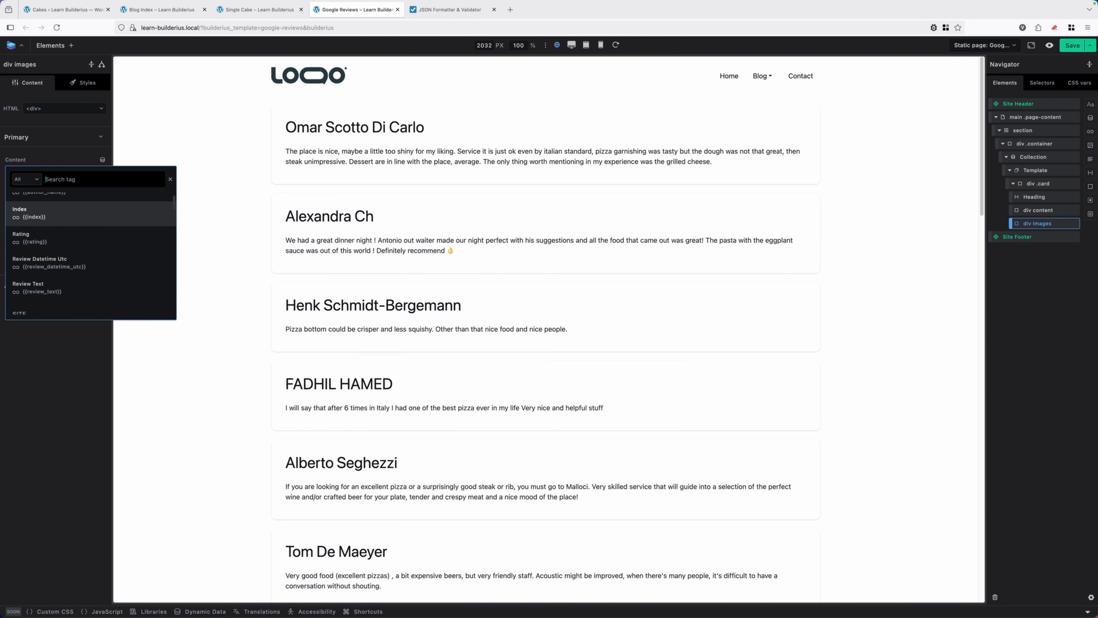
scroll(81, 238, "down", 1)
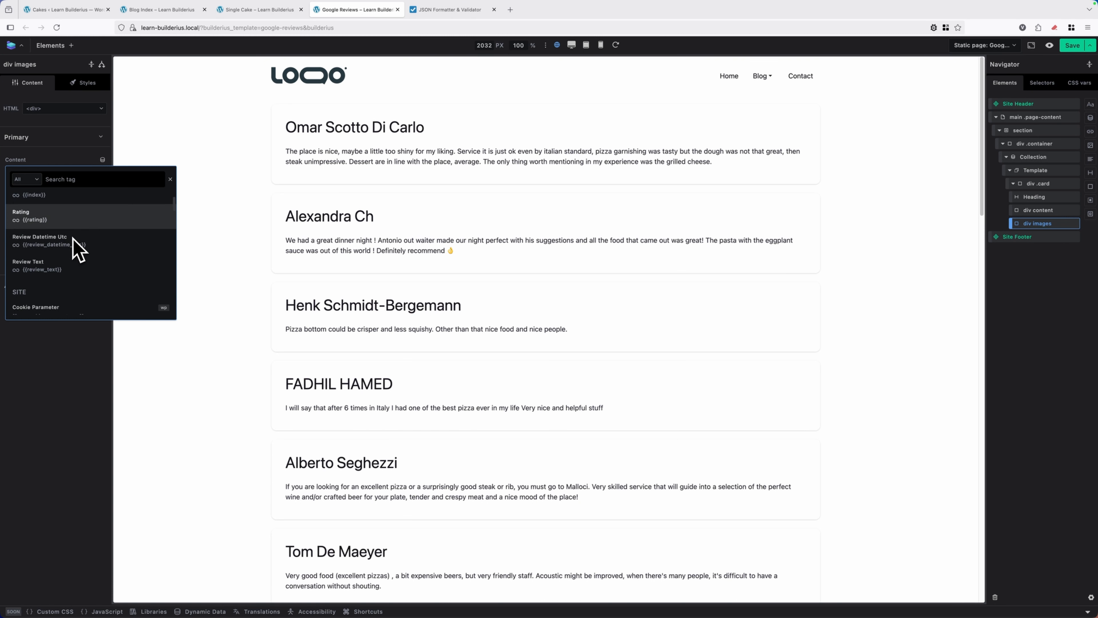
scroll(85, 269, "up", 2)
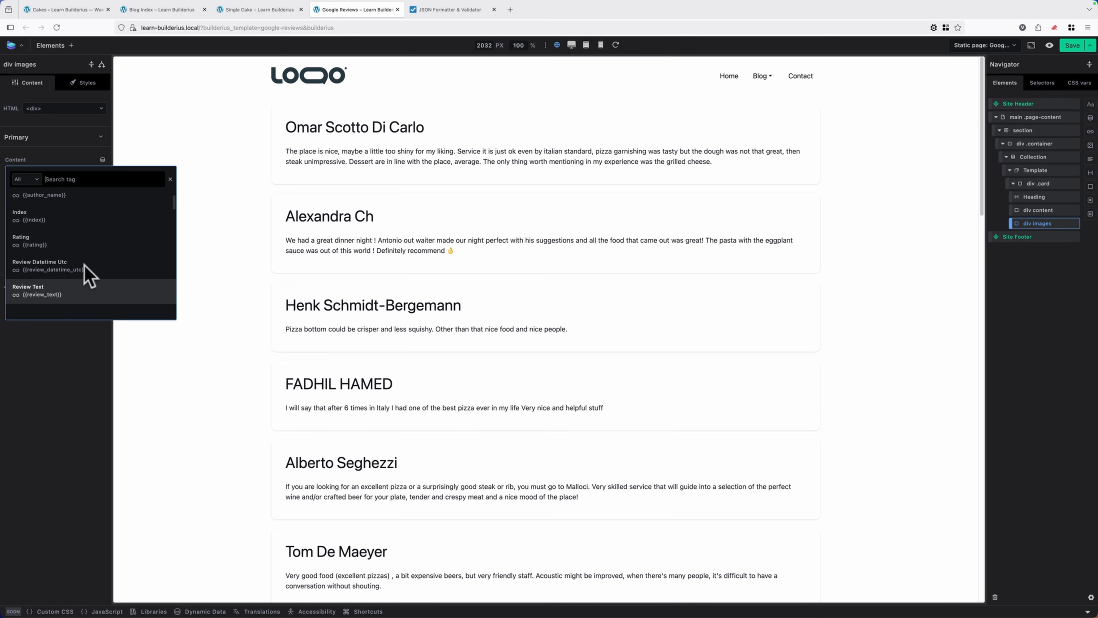
scroll(86, 260, "up", 1)
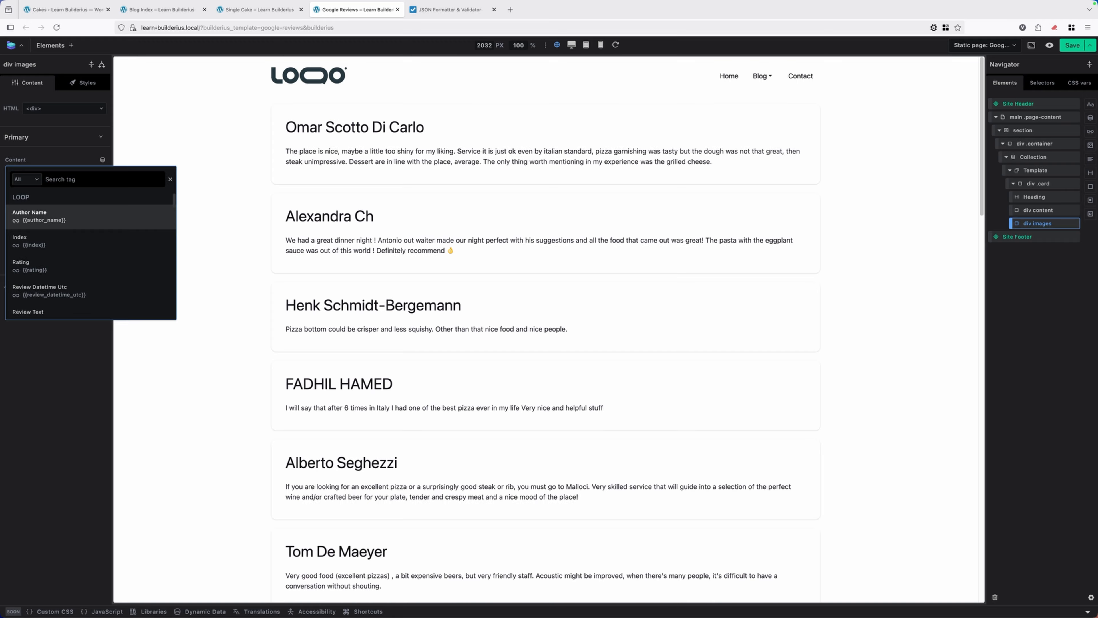
Add a Template element inside "div images" and set its data source to the nested Review Photos loop, {{review_photos}}
scroll(81, 236, "down", 1)
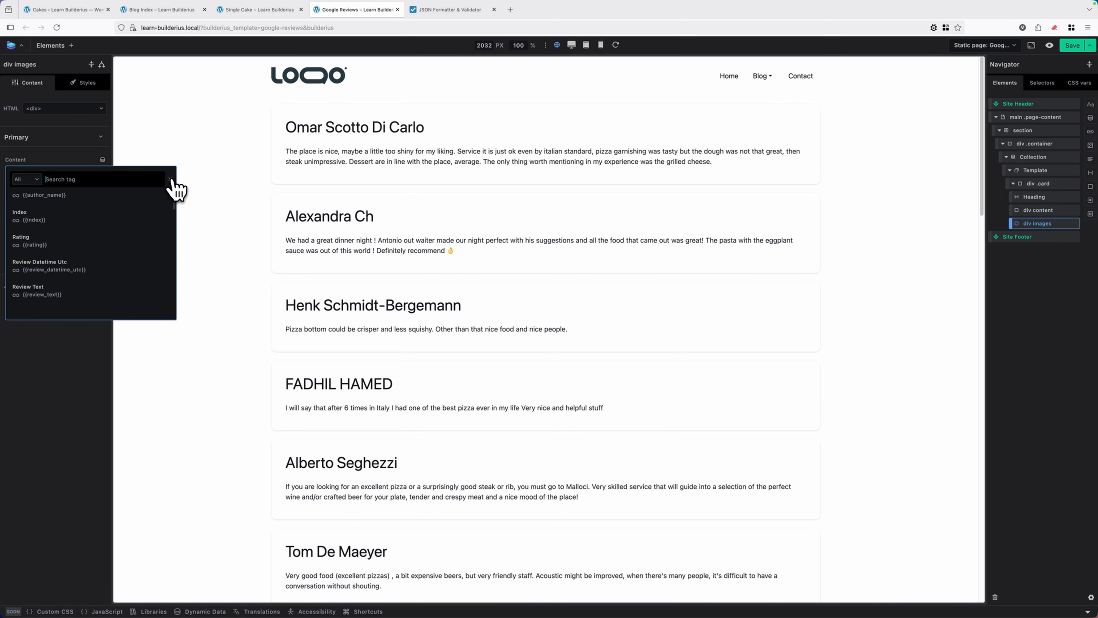
left_click(171, 179)
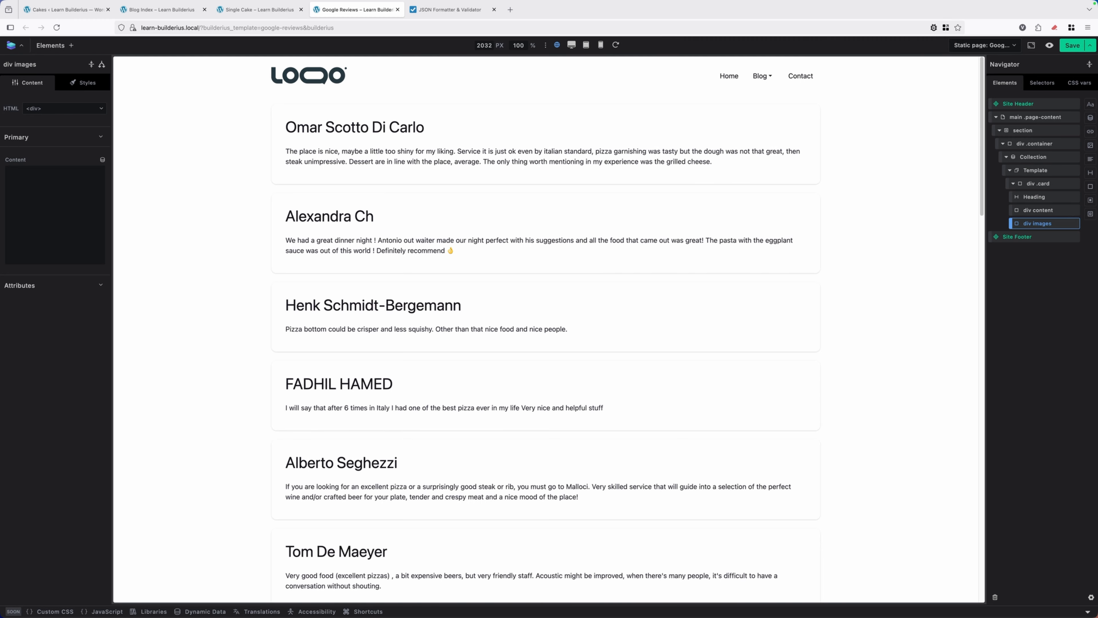
left_click(72, 45)
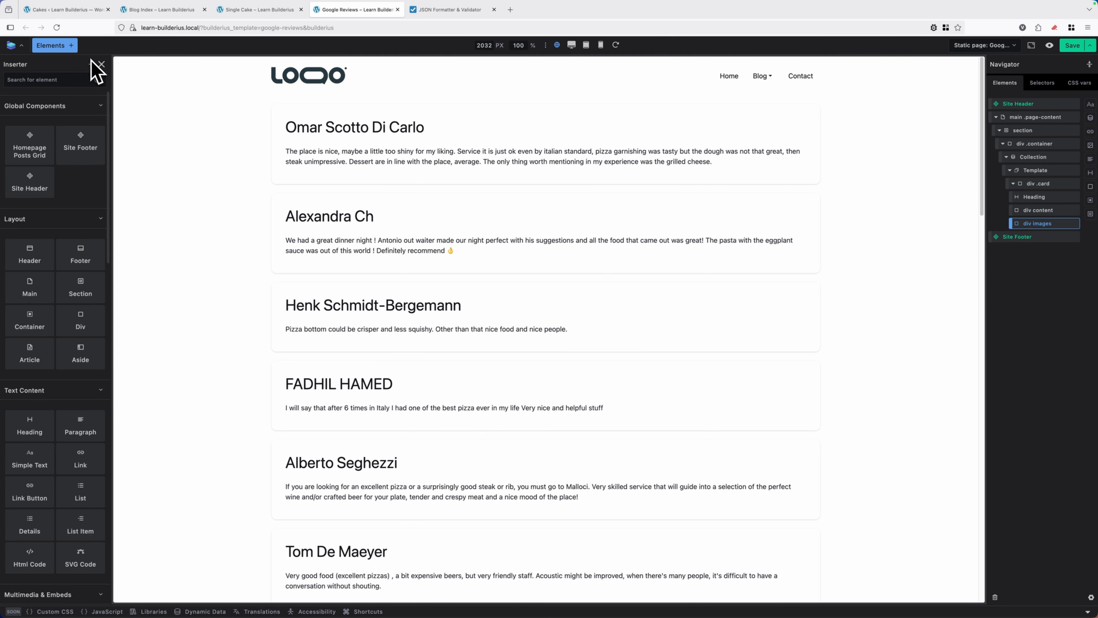
type("templ")
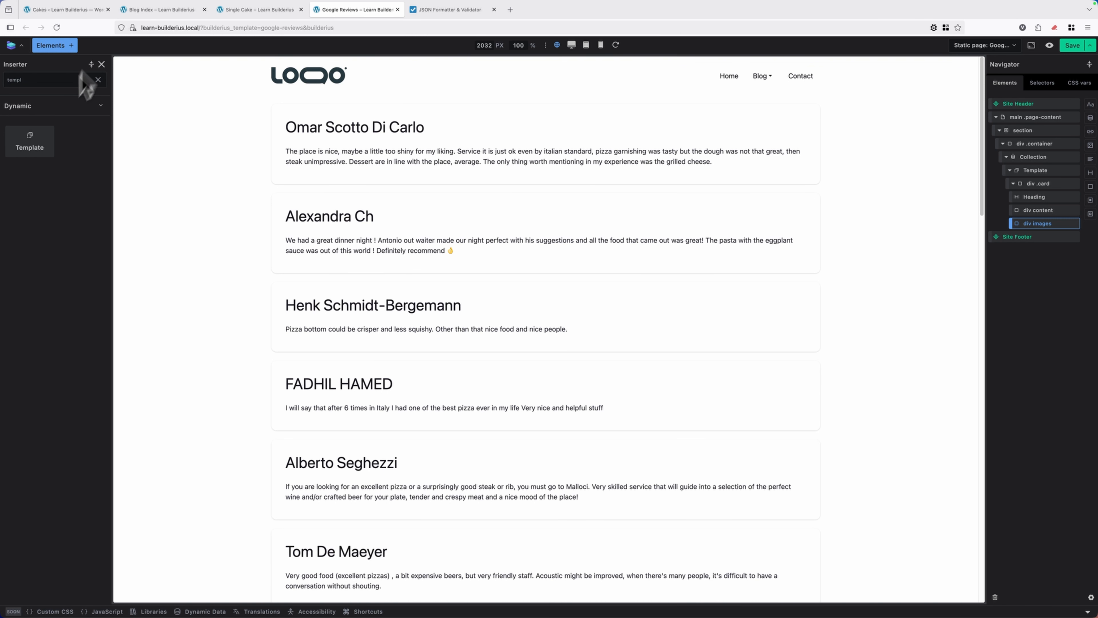
left_click(39, 150)
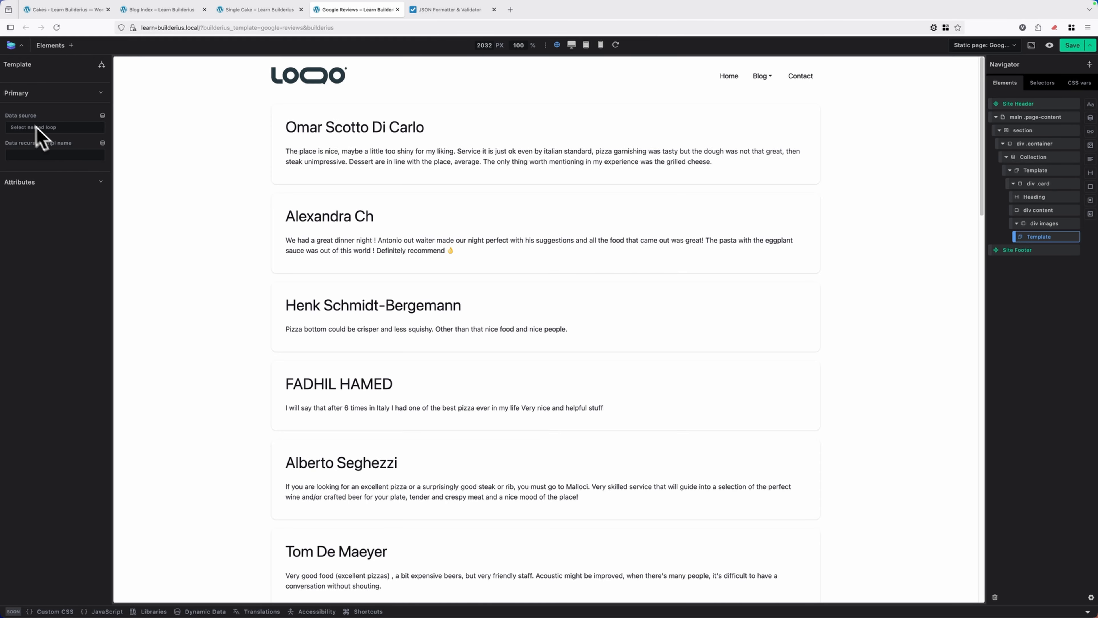
left_click(102, 115)
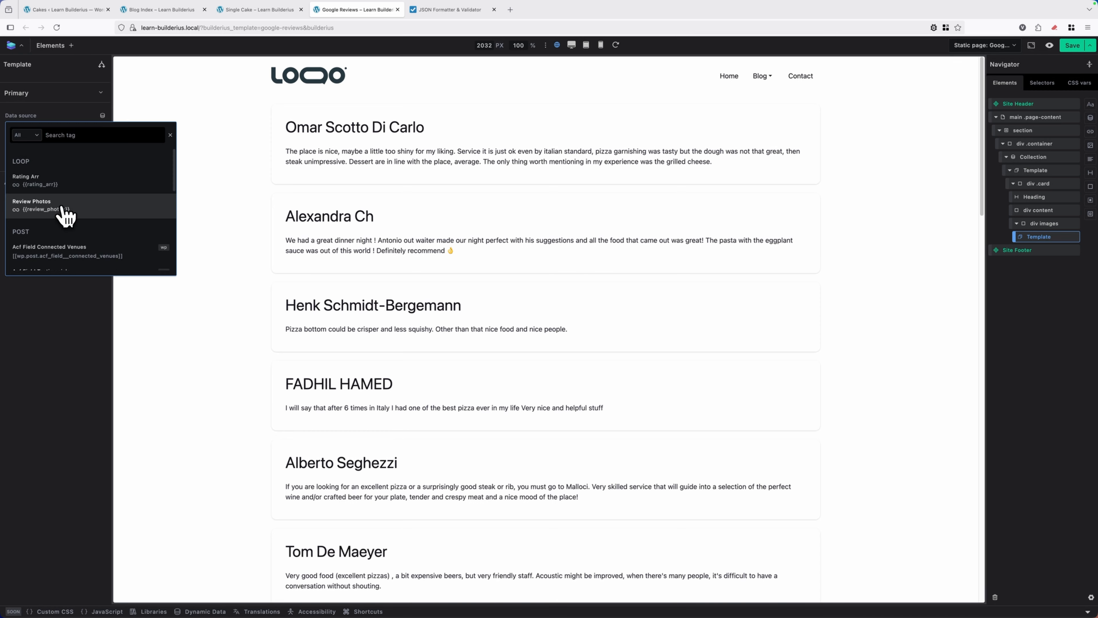
left_click(50, 214)
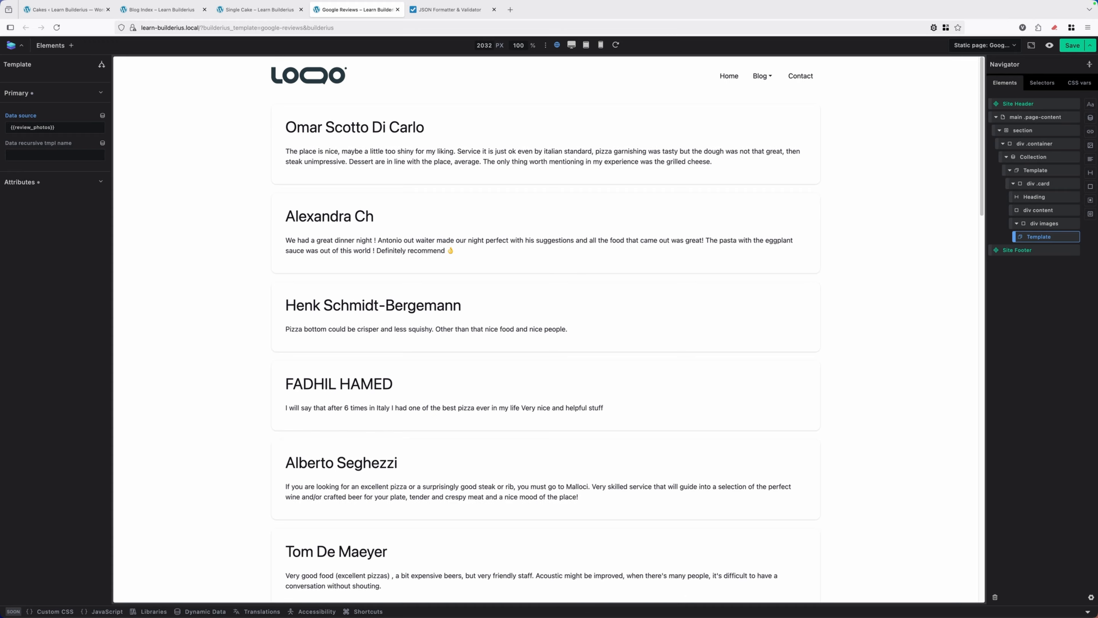
Add an image inside the nested Template and set its URL to the dynamic Array Item tag, {{.}}, after checking the review_photos JSON
left_click(442, 10)
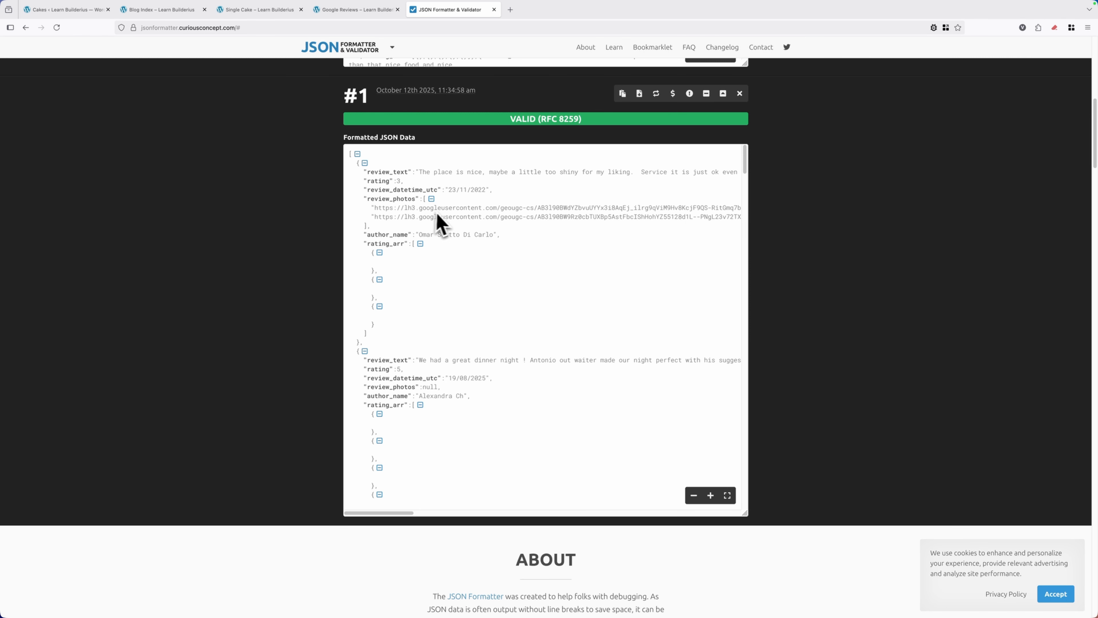
left_click(352, 9)
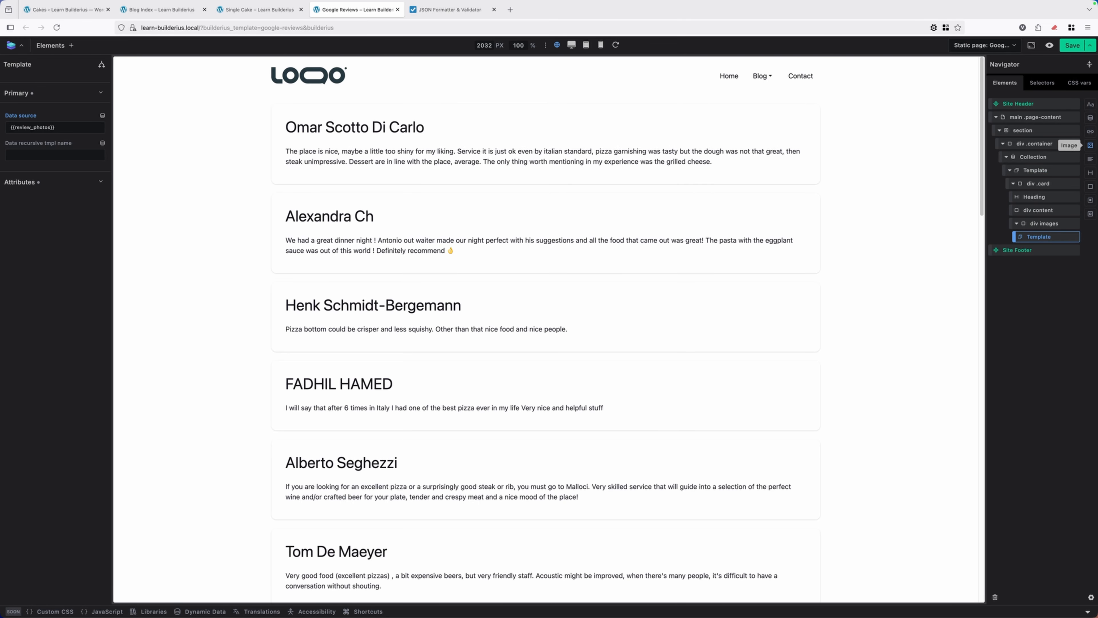
left_click(1090, 148)
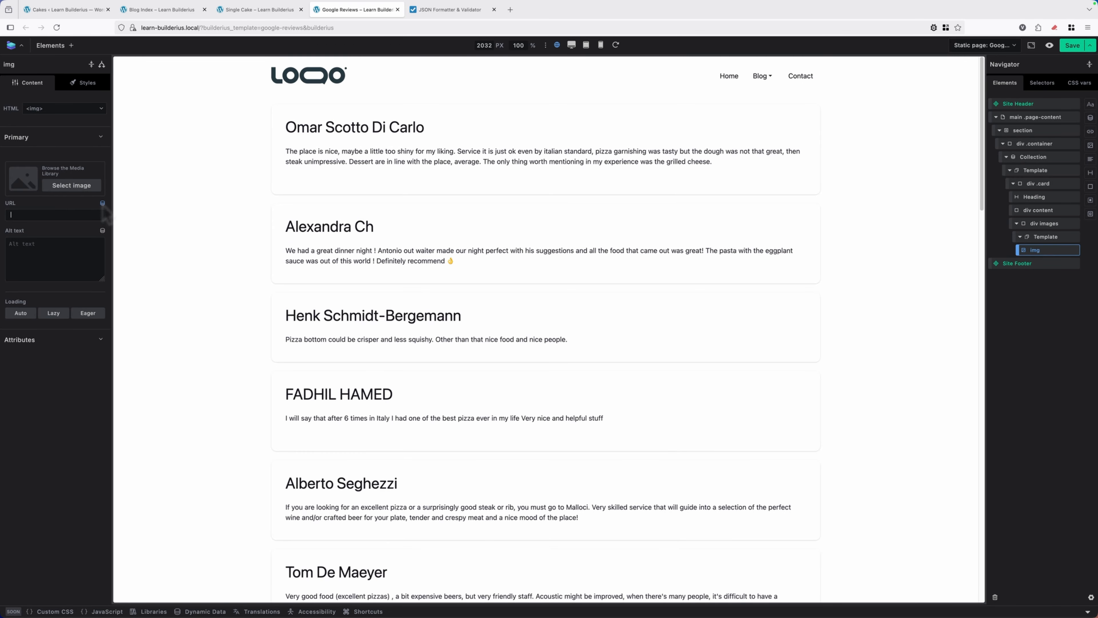
left_click(33, 209)
left_click(102, 202)
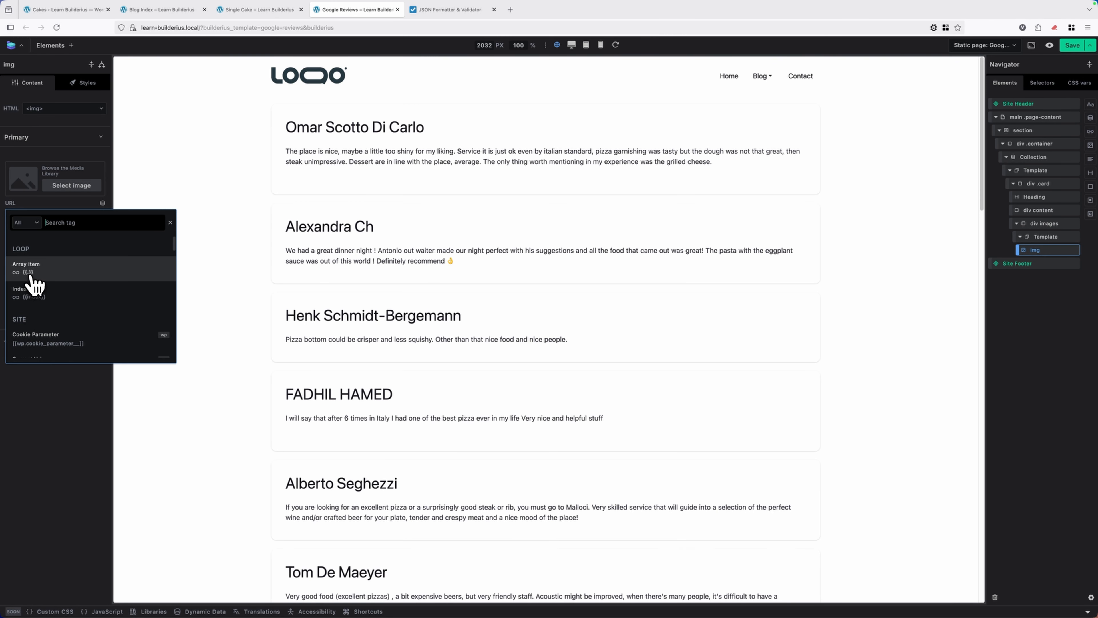
left_click_drag(41, 284, 62, 279)
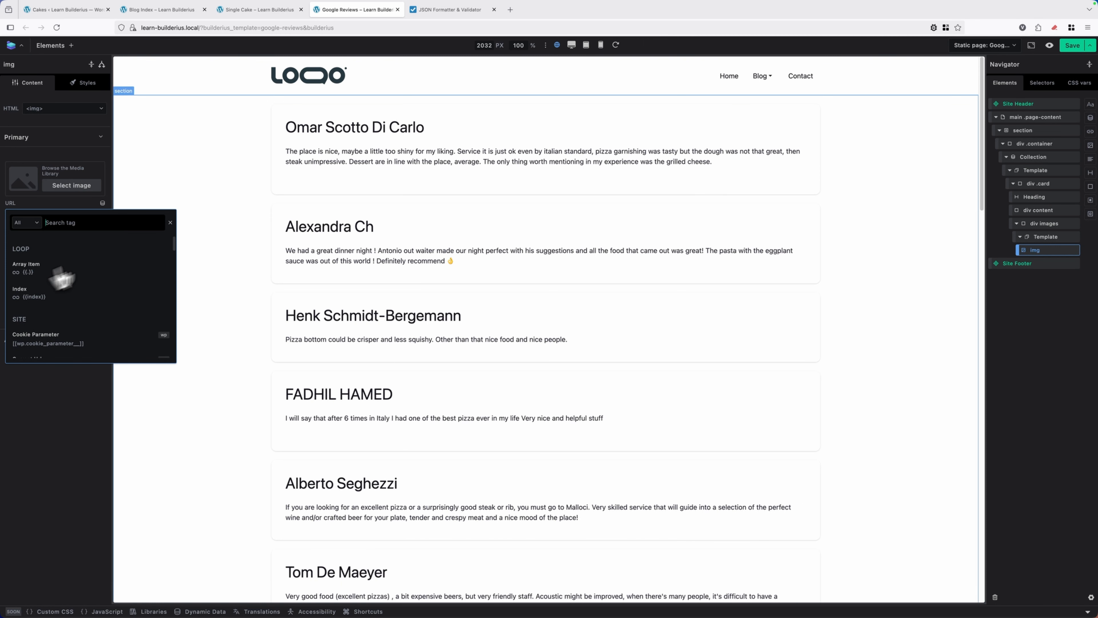
left_click(450, 9)
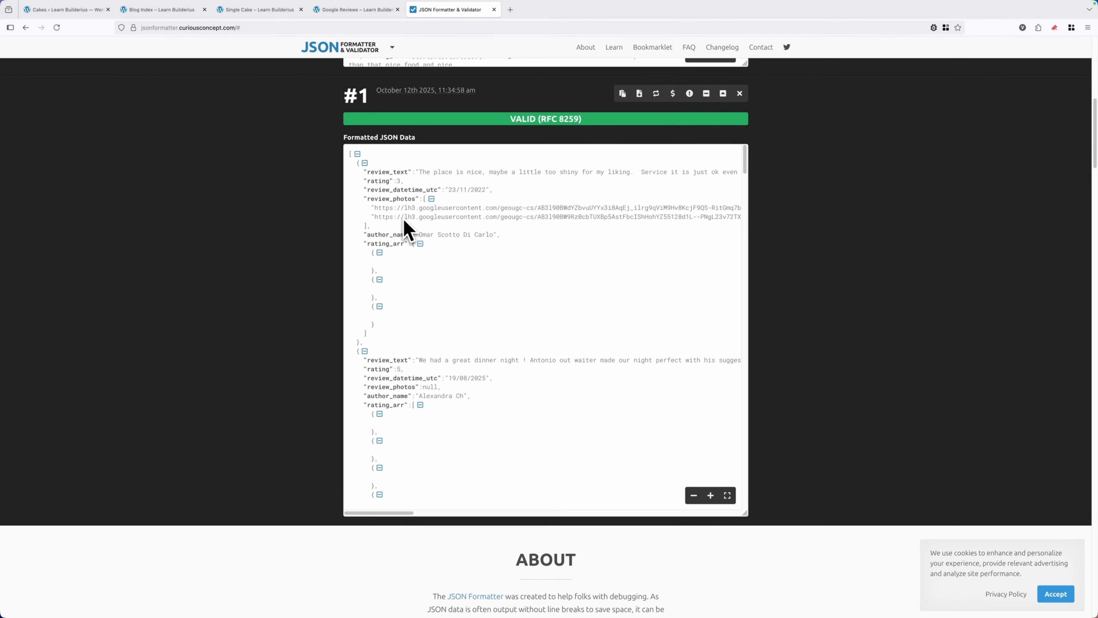
left_click(370, 13)
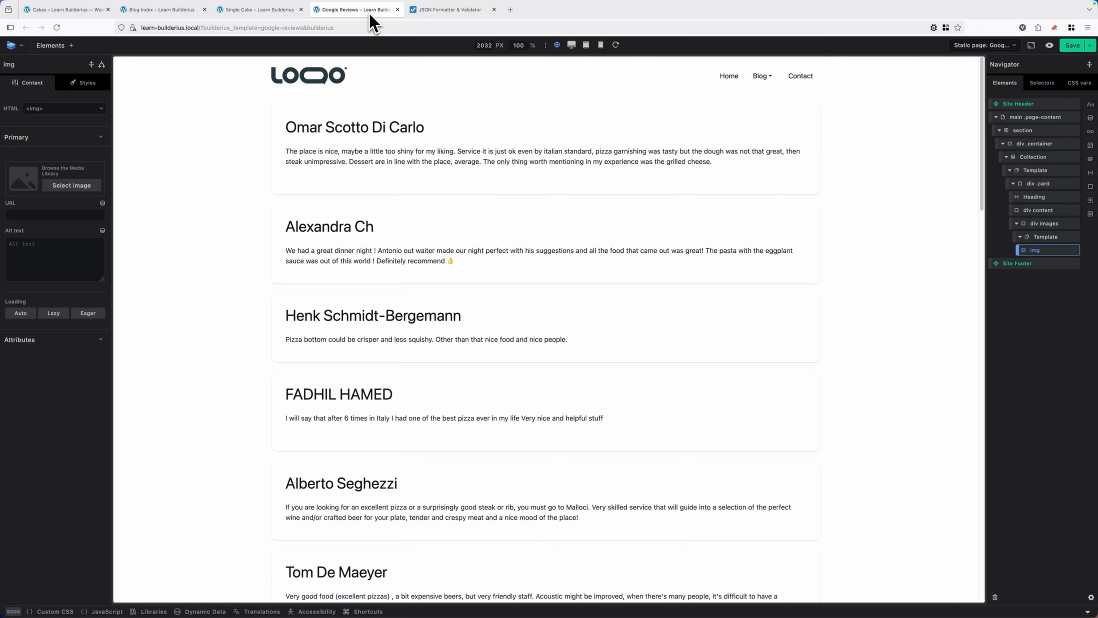
left_click(102, 203)
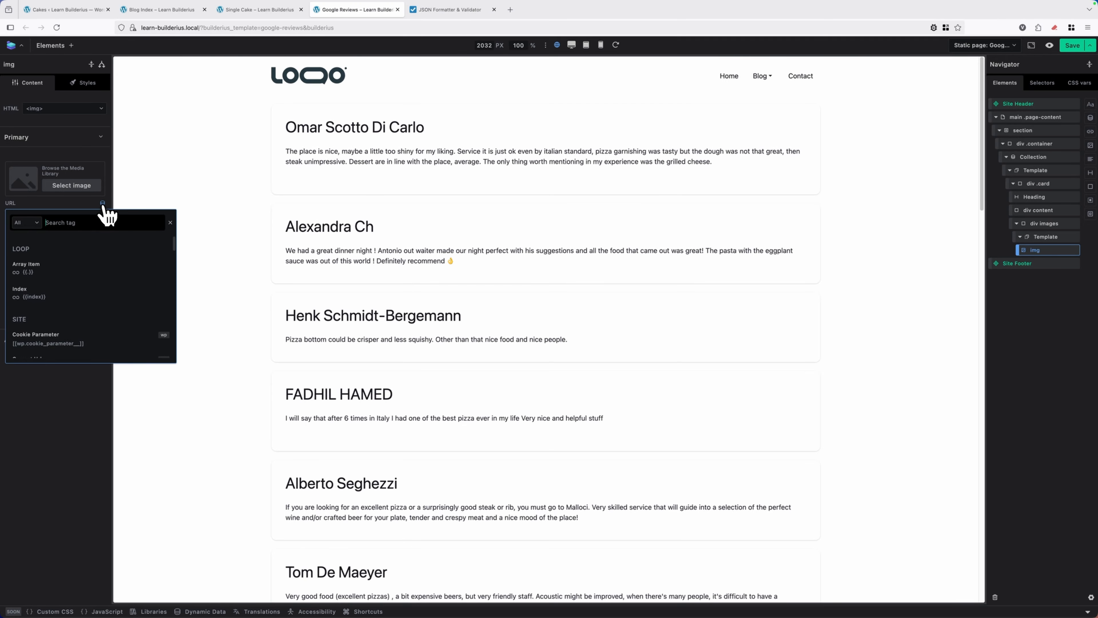
left_click(37, 273)
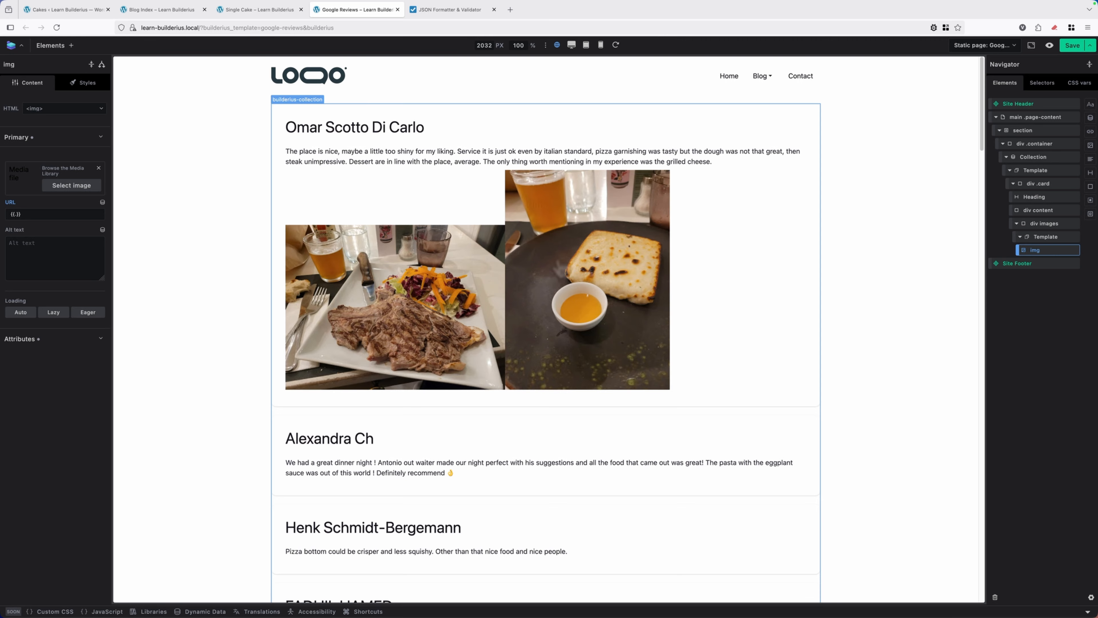
Lay out "div images" as a flex container with a gap of var(--spacing--lg)
left_click(1042, 225)
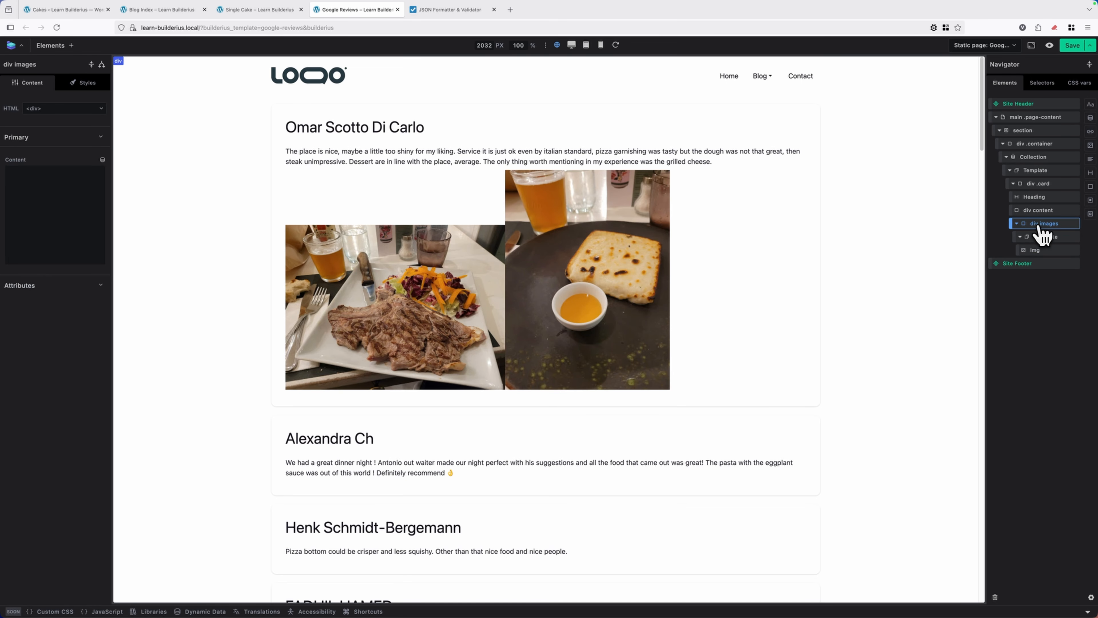
left_click(83, 83)
left_click(23, 211)
left_click(64, 295)
type("spac")
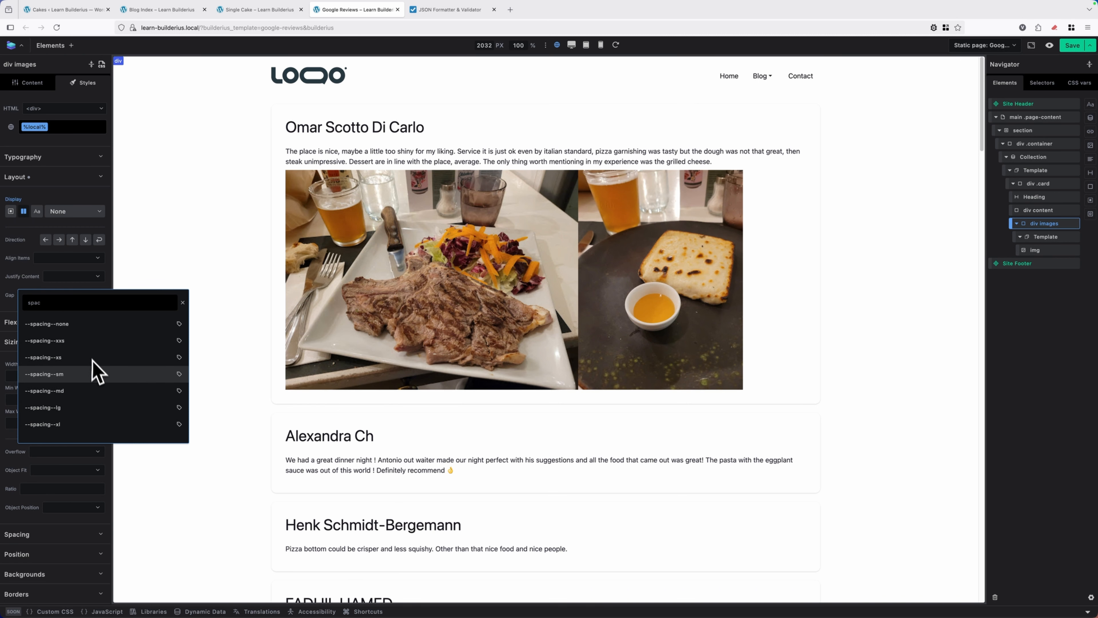
scroll(90, 370, "down", 1)
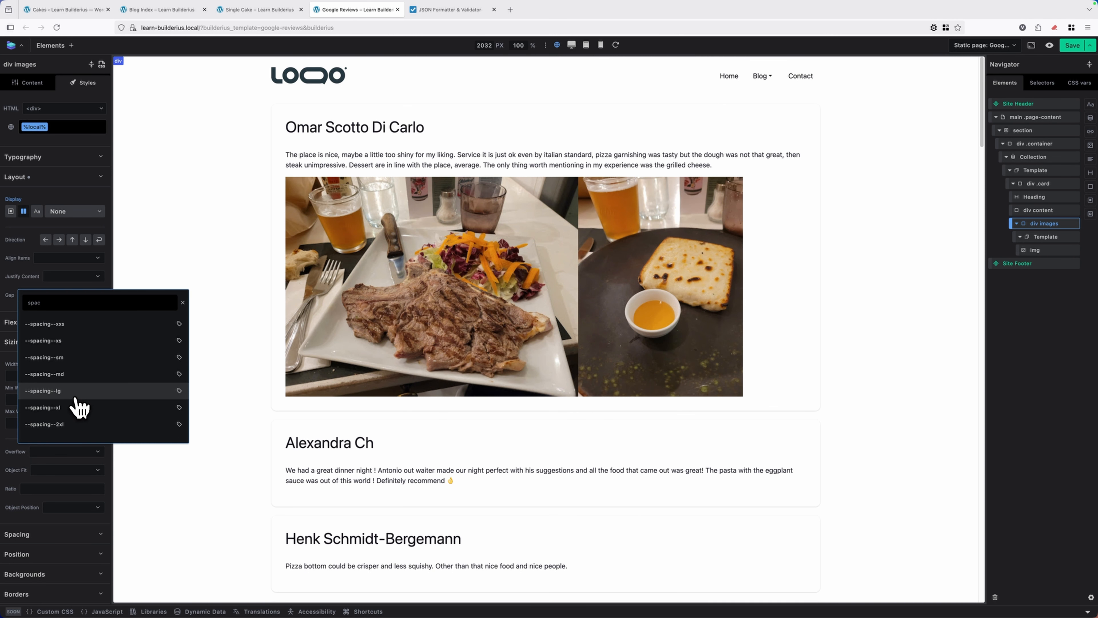
left_click(75, 392)
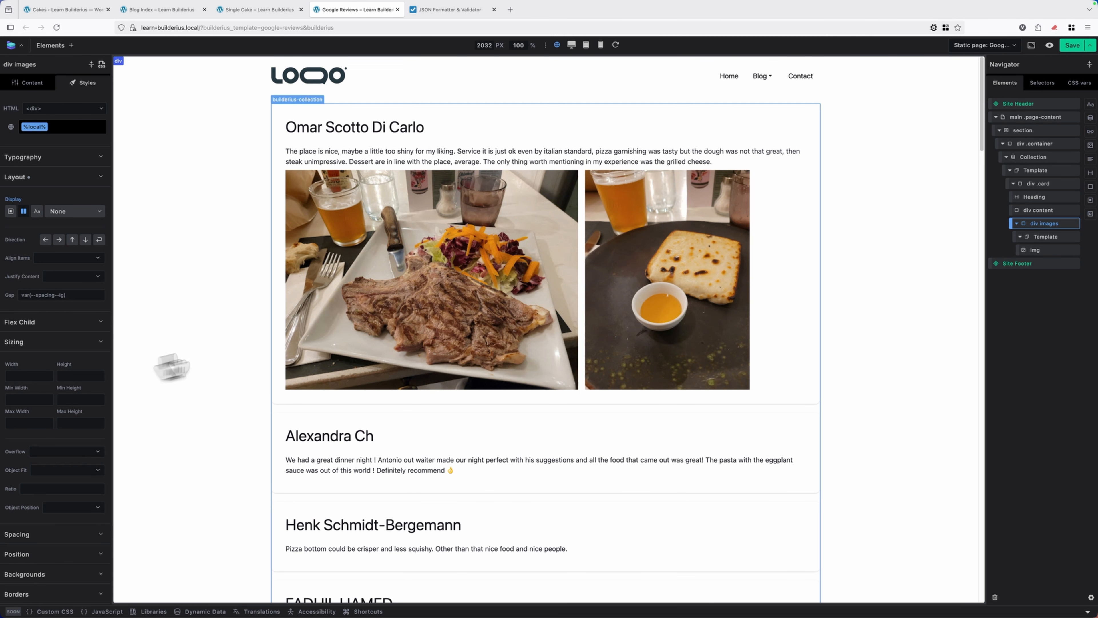
Set the max width of the review image to 250px
left_click(1036, 251)
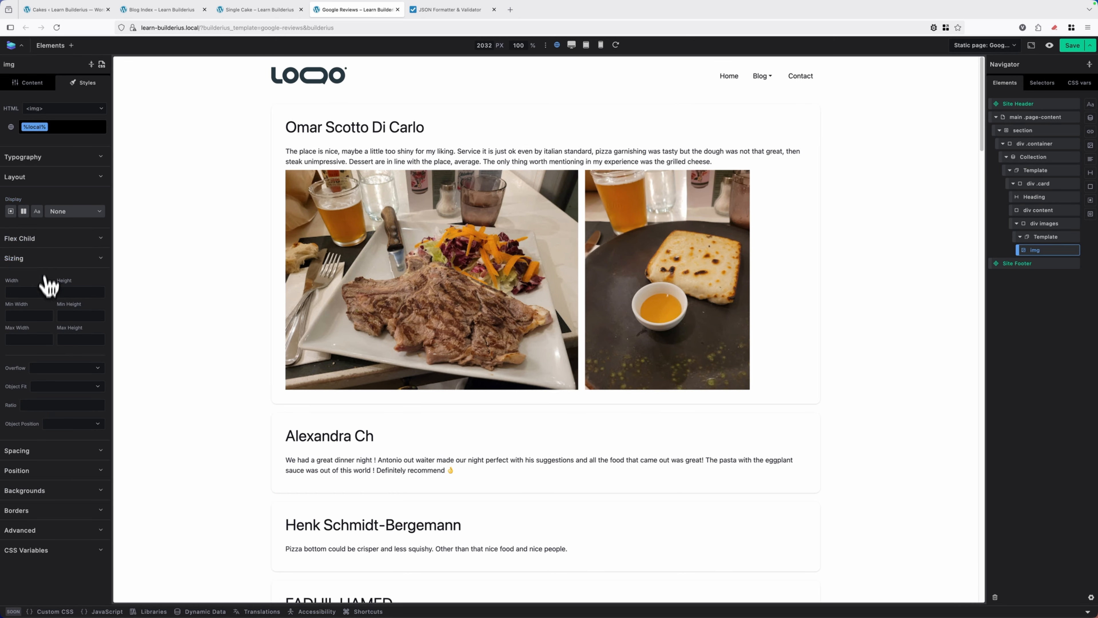
left_click(9, 339)
type("250")
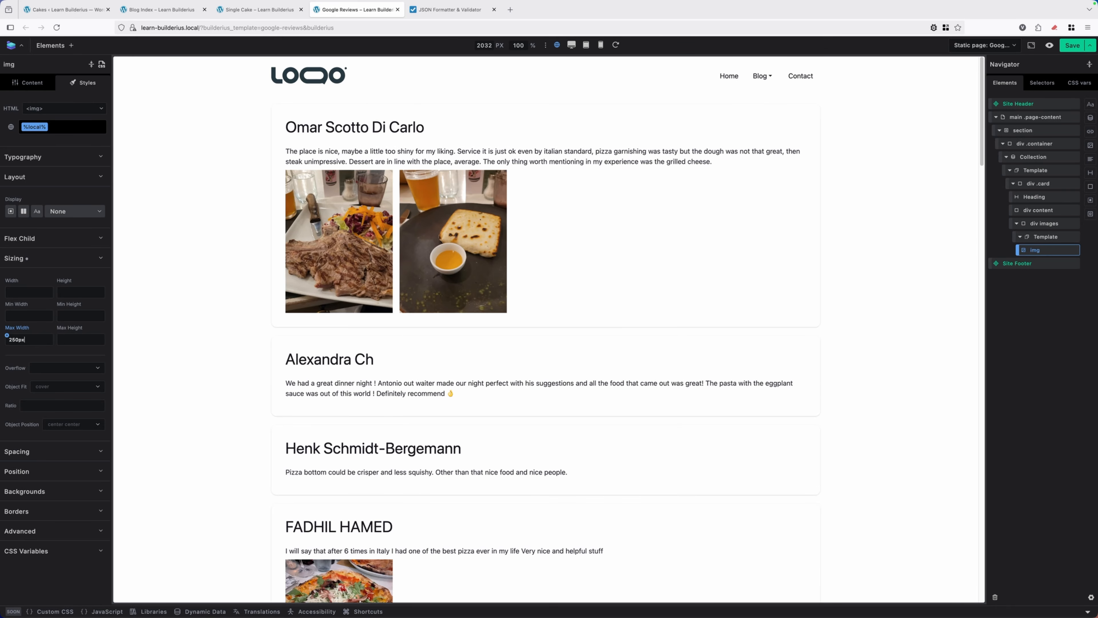
left_click(65, 258)
left_click(14, 177)
scroll(503, 246, "down", 10)
scroll(512, 243, "up", 10)
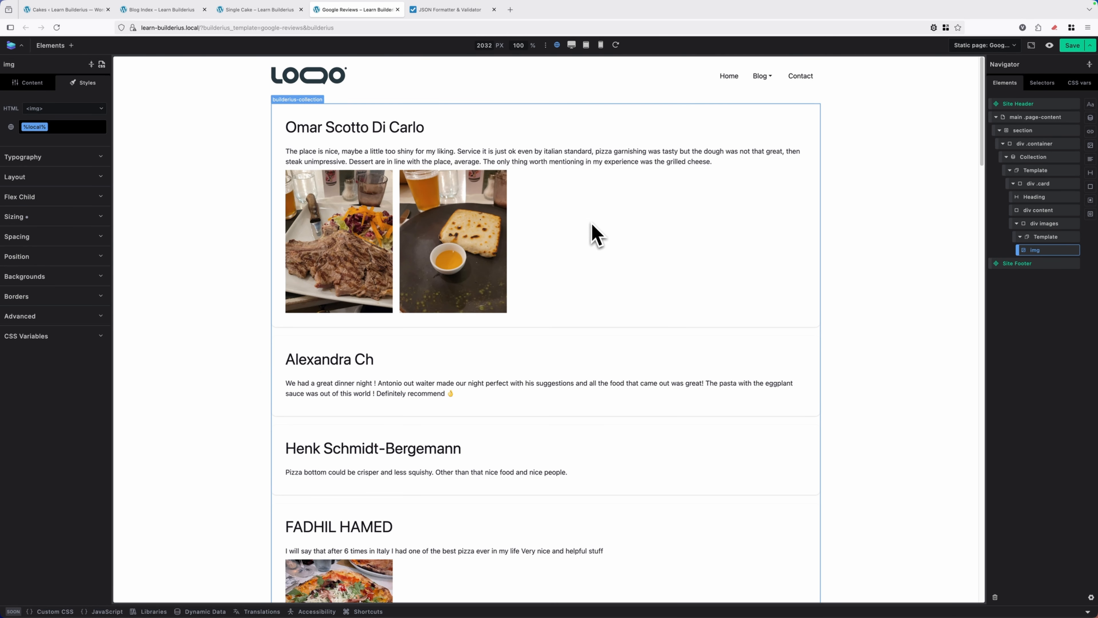
left_click(40, 85)
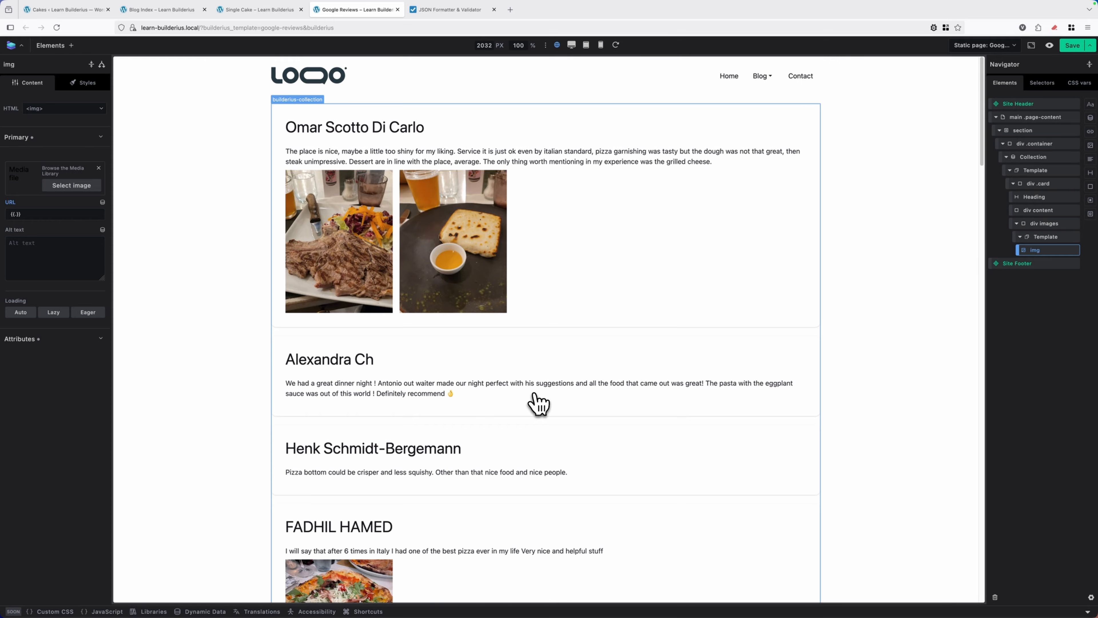
Give "div images" a padding of 30px on all sides and check the spacing across the review cards
left_click(1044, 223)
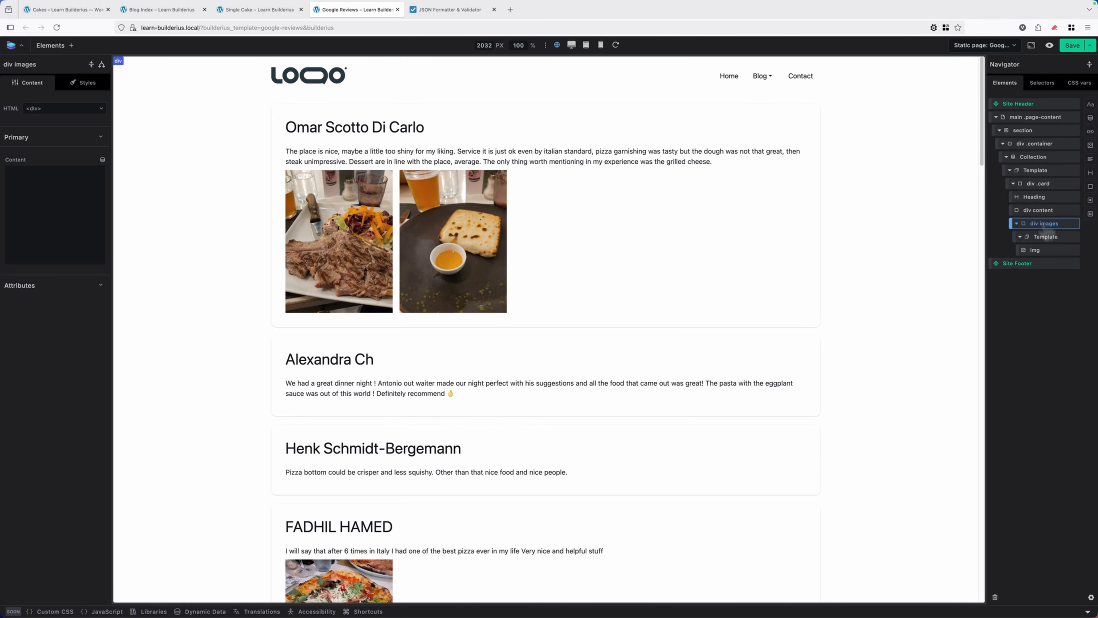
left_click(83, 82)
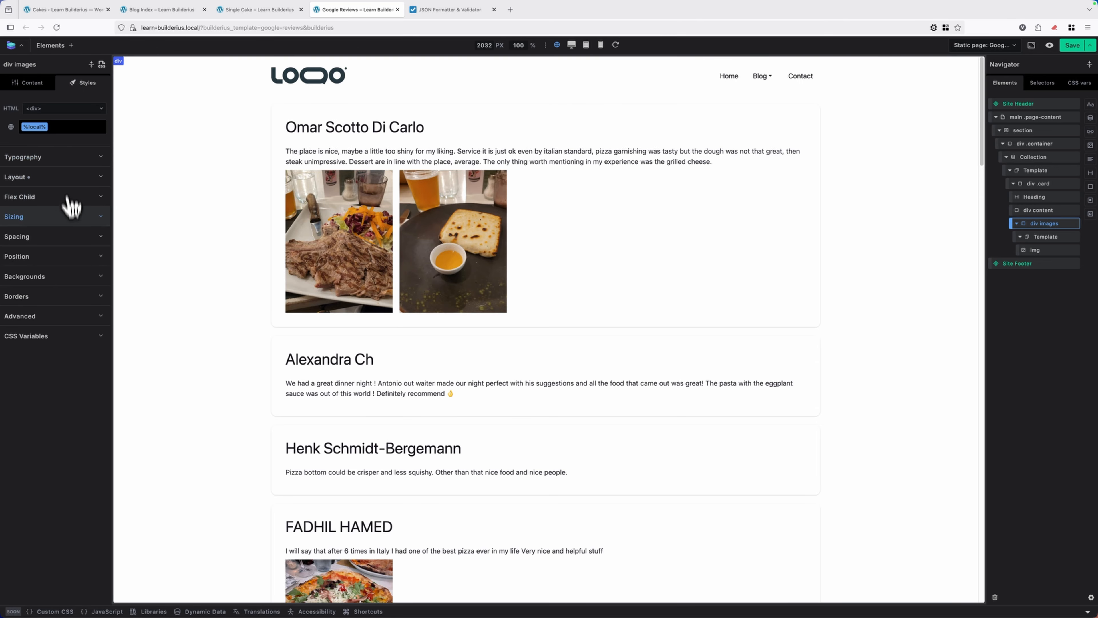
left_click(70, 237)
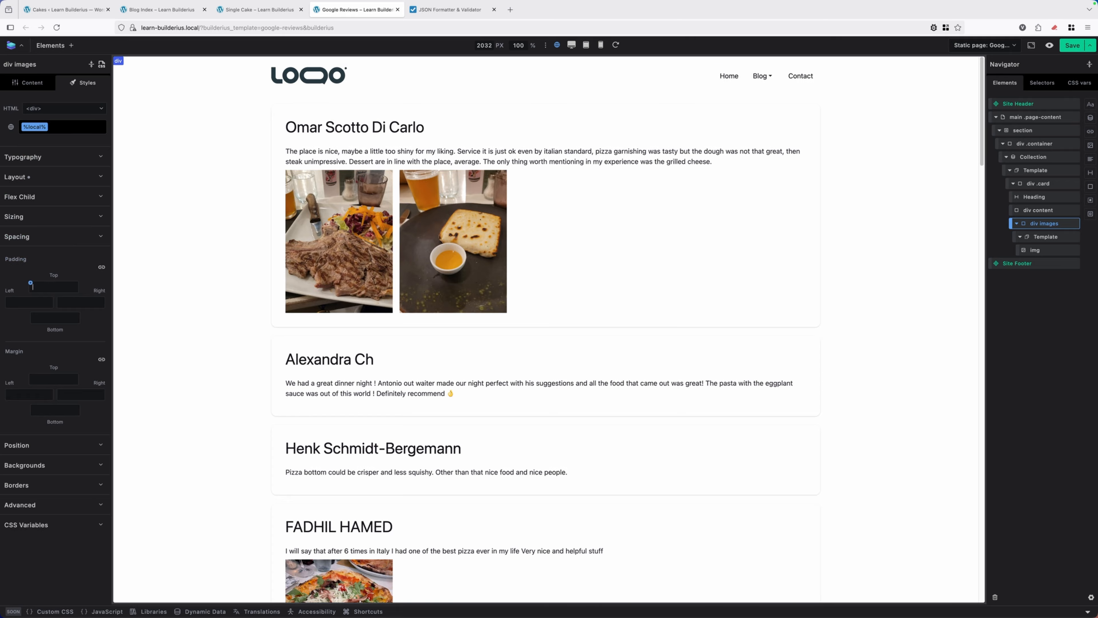
type("30px")
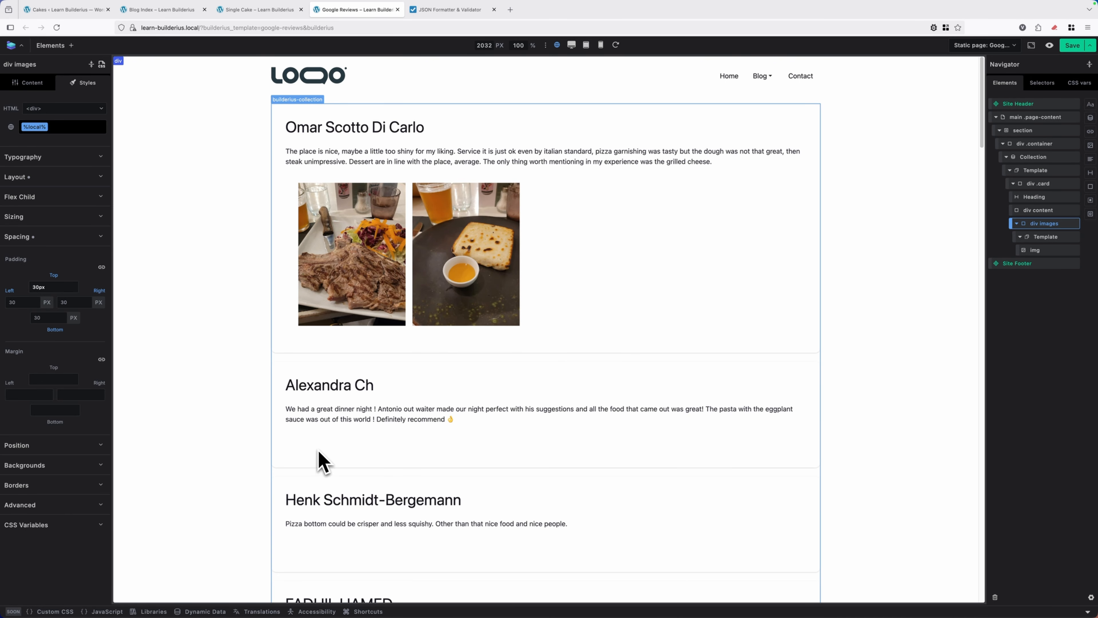
scroll(318, 454, "down", 4)
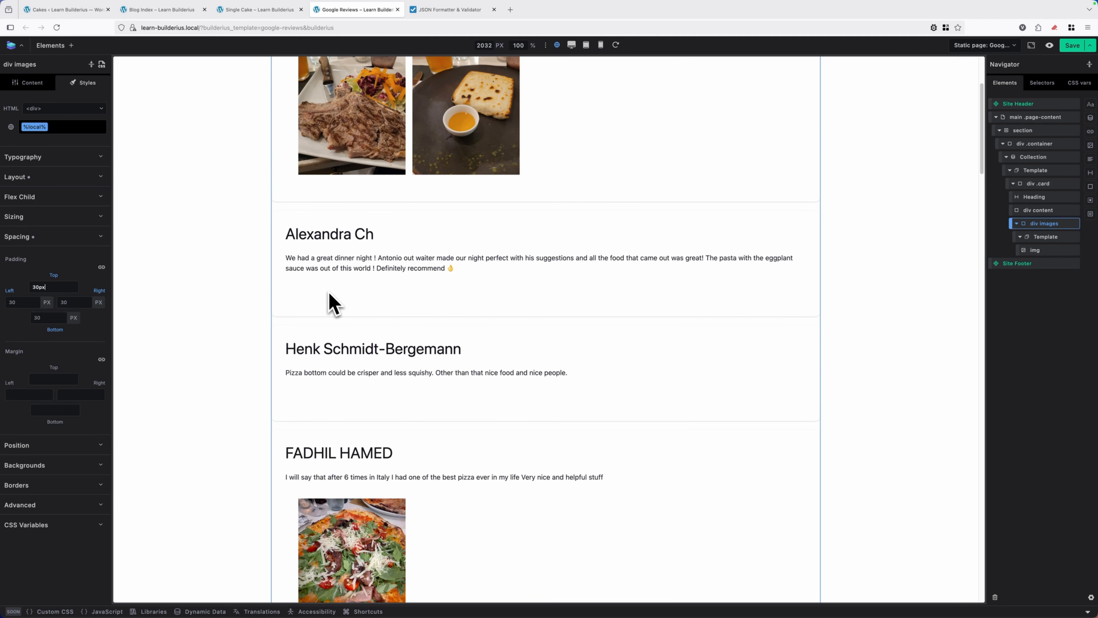
scroll(476, 303, "up", 5)
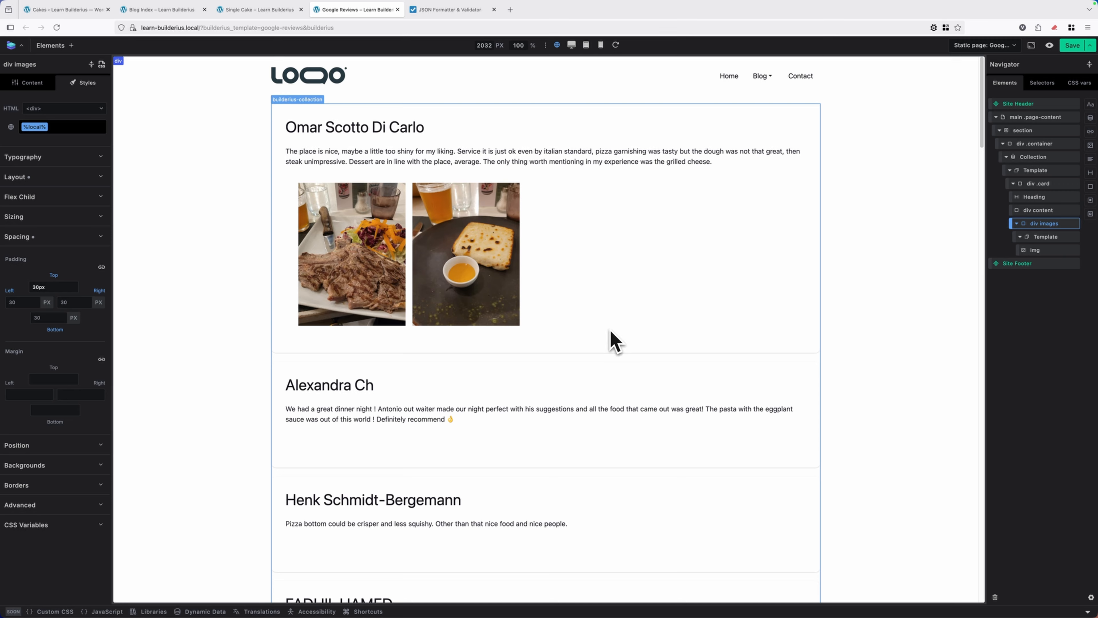
left_click(65, 242)
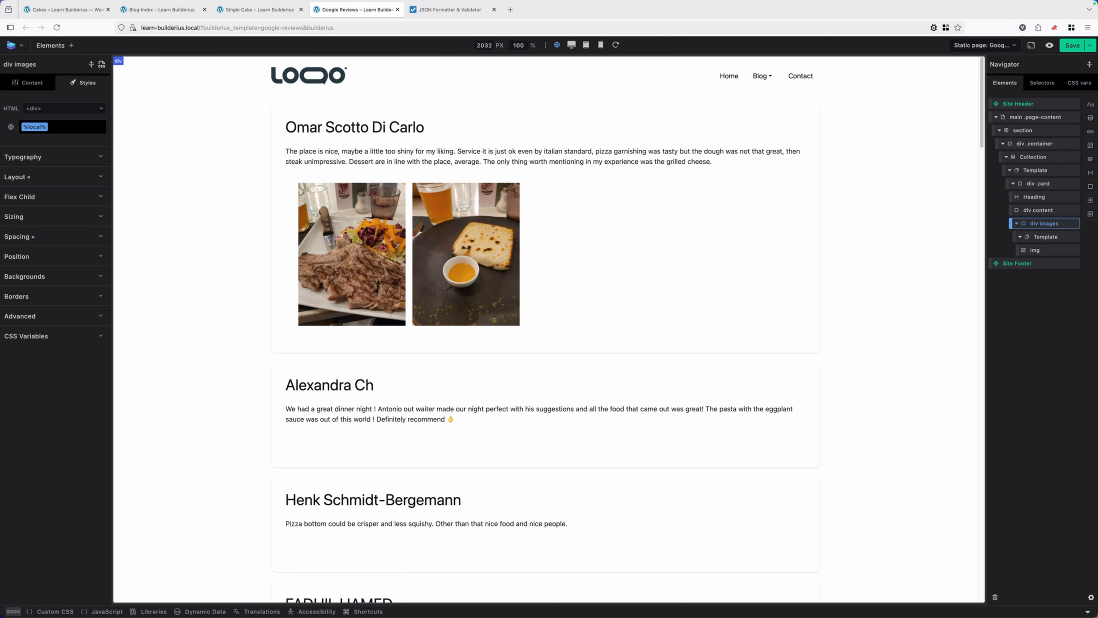
Add a new Template element to the card below "div content" and nest "div images" inside it
left_click(1017, 225)
left_click(1033, 185)
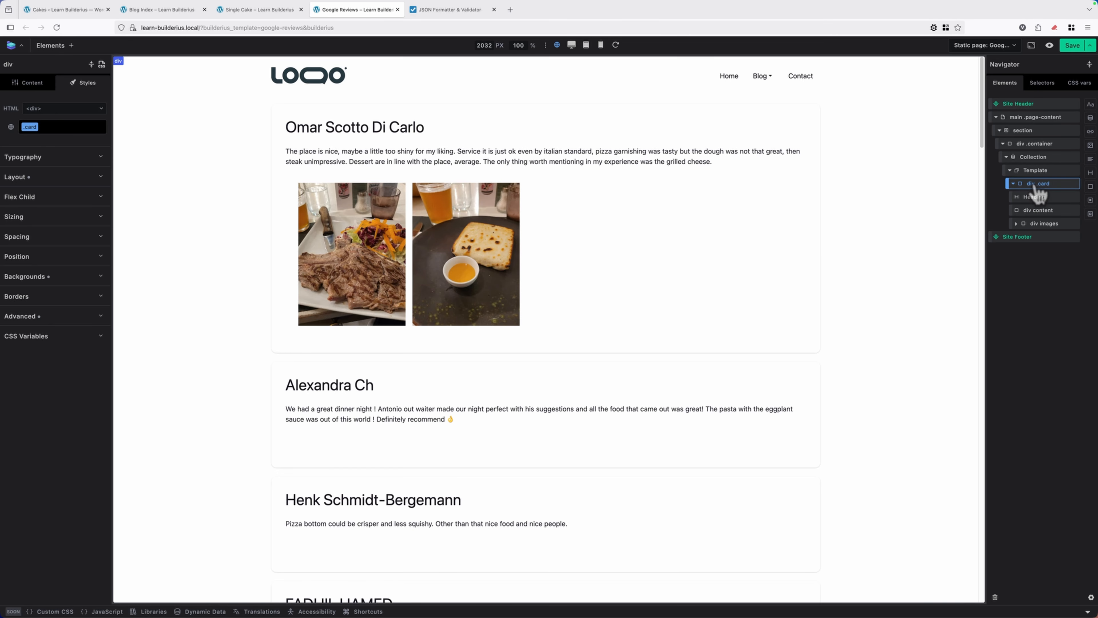
left_click(54, 45)
left_click(30, 142)
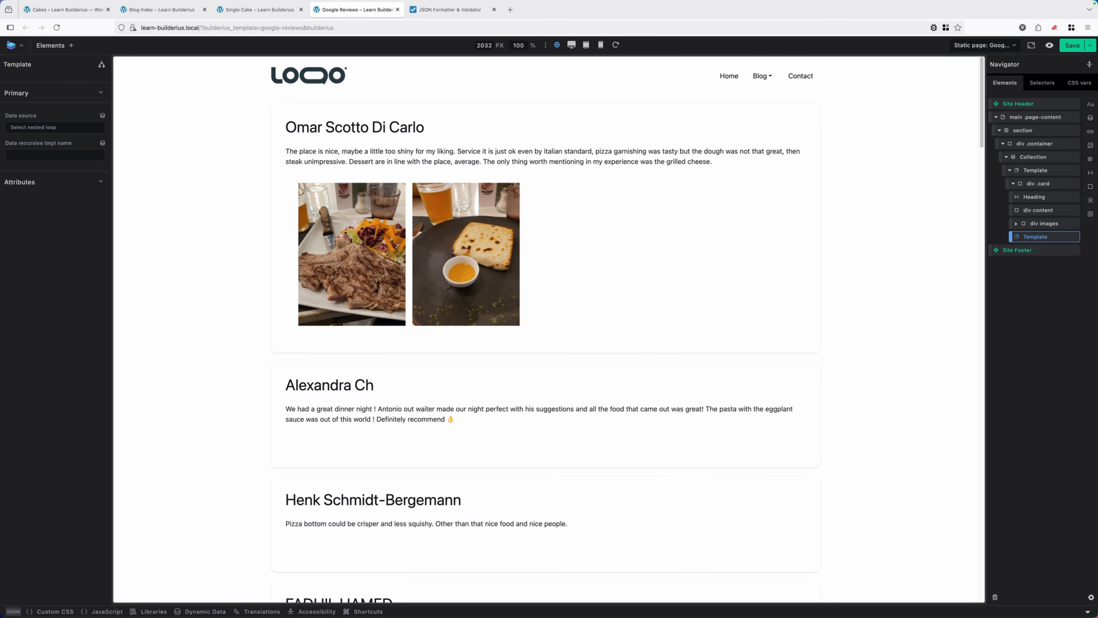
left_click(1016, 224)
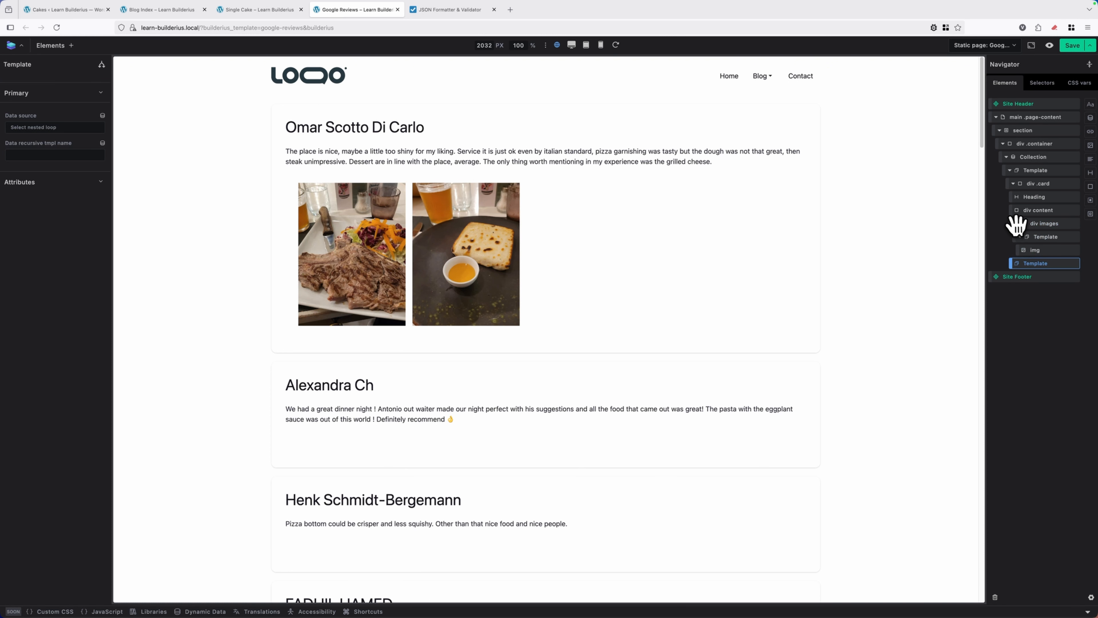
mouse_move(1014, 222)
left_mouse_down()
mouse_move(1027, 242)
mouse_move(1032, 232)
left_mouse_up()
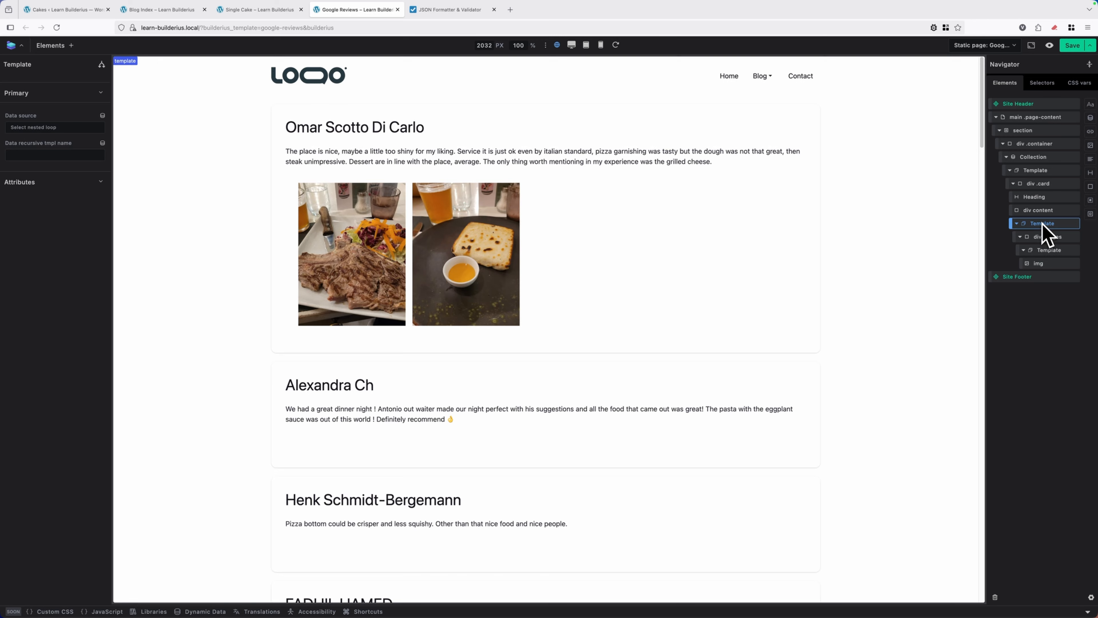
Compare the data source of the inner Template with that of the Template wrapping "div images"
left_click(1050, 251)
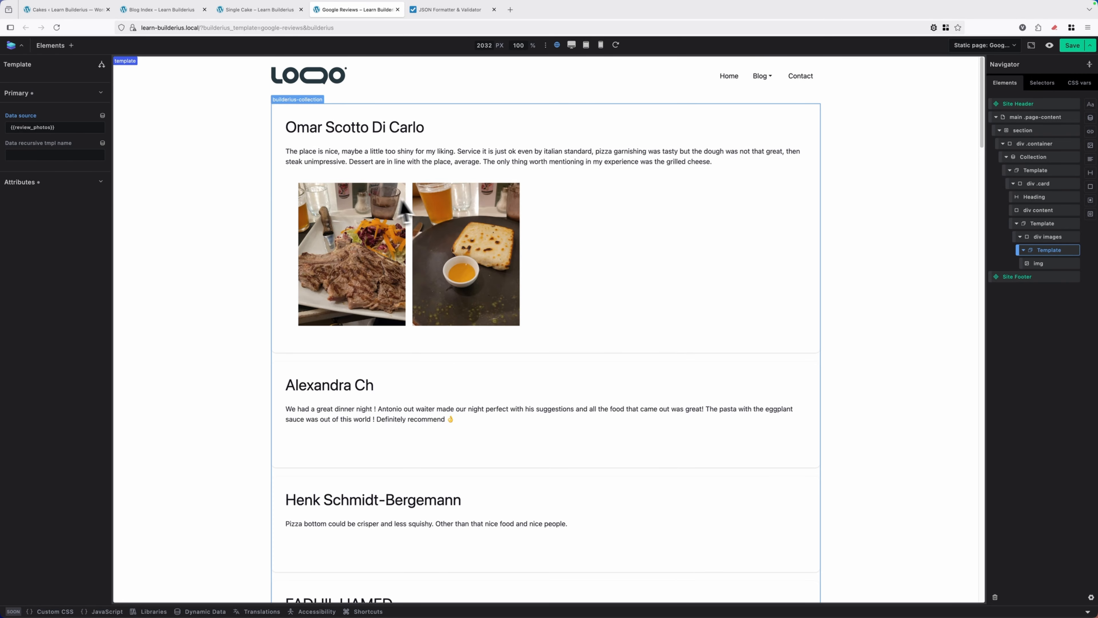
scroll(476, 272, "down", 8)
scroll(526, 268, "up", 6)
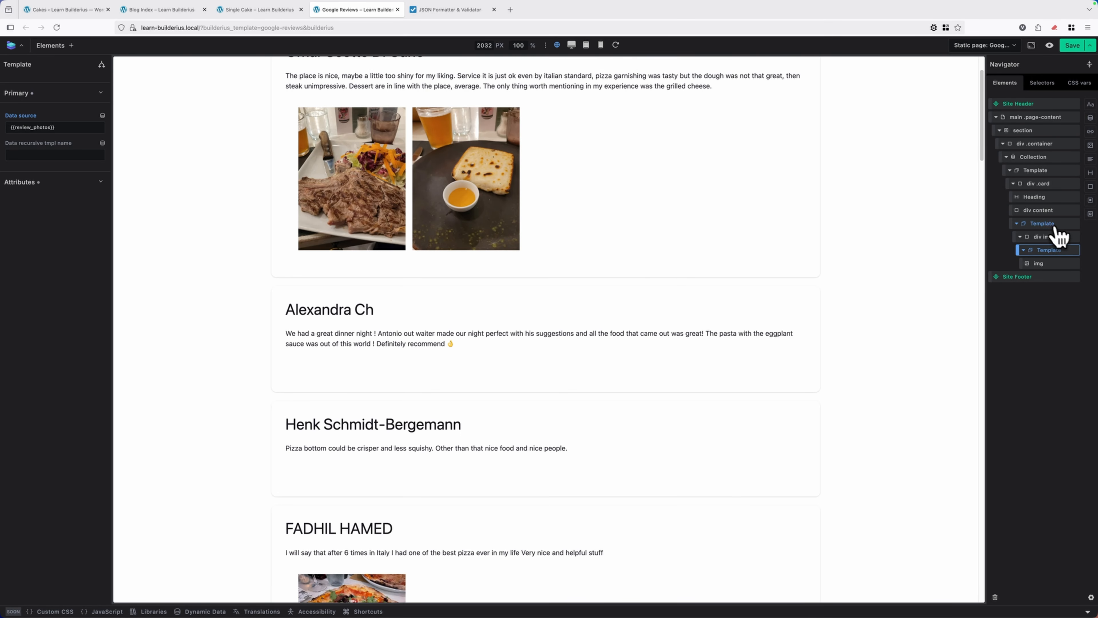
left_click(1046, 224)
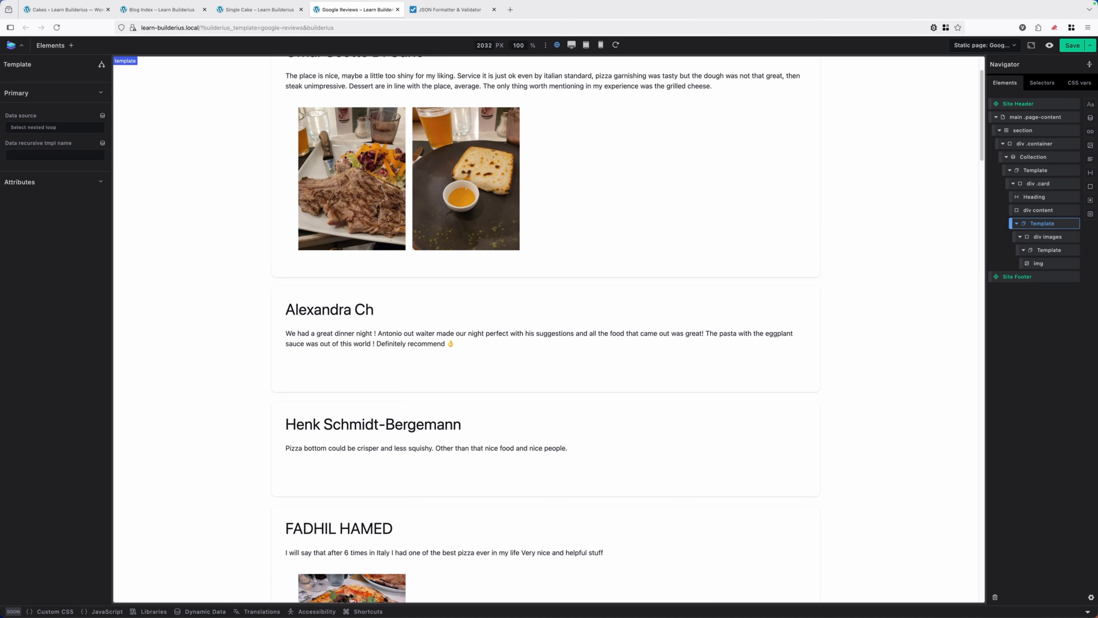